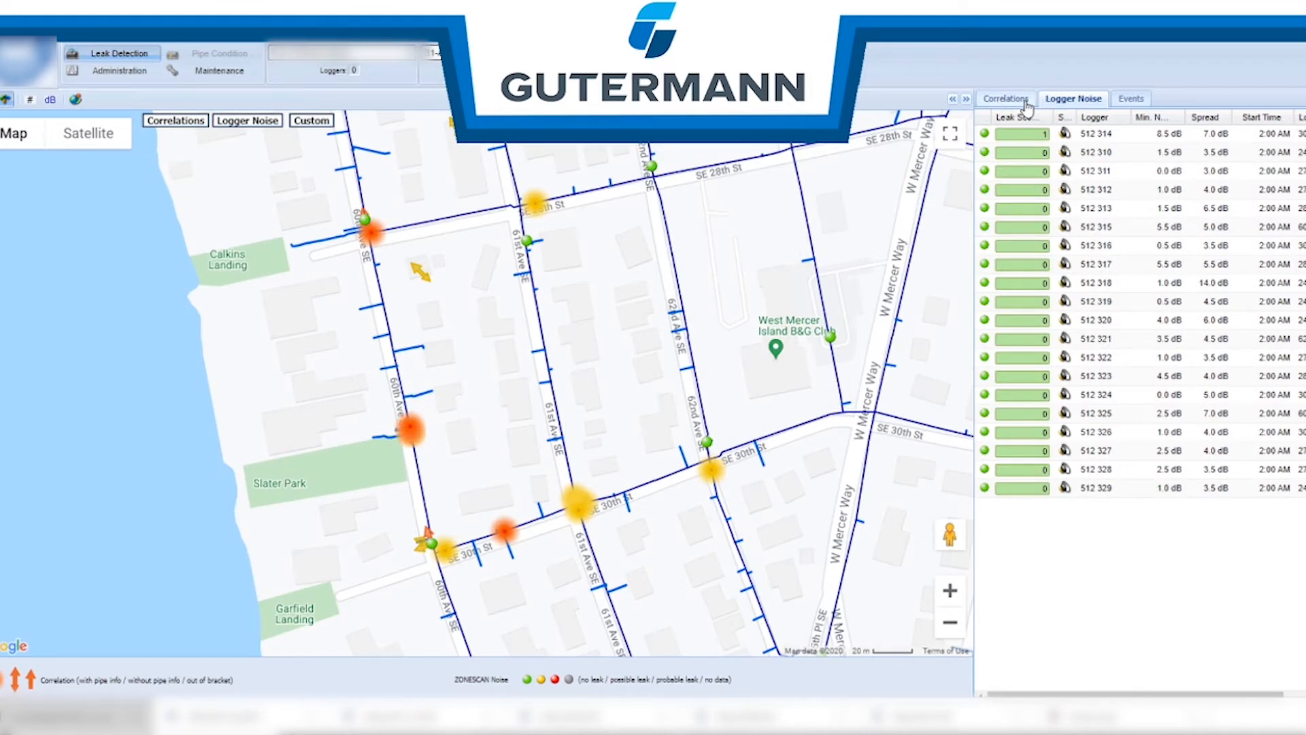
Show the correlations list and locate the two correlations commented as irrigation, for logger pairs 512 317–512 323 and 512 316–512 323
left_click(1025, 101)
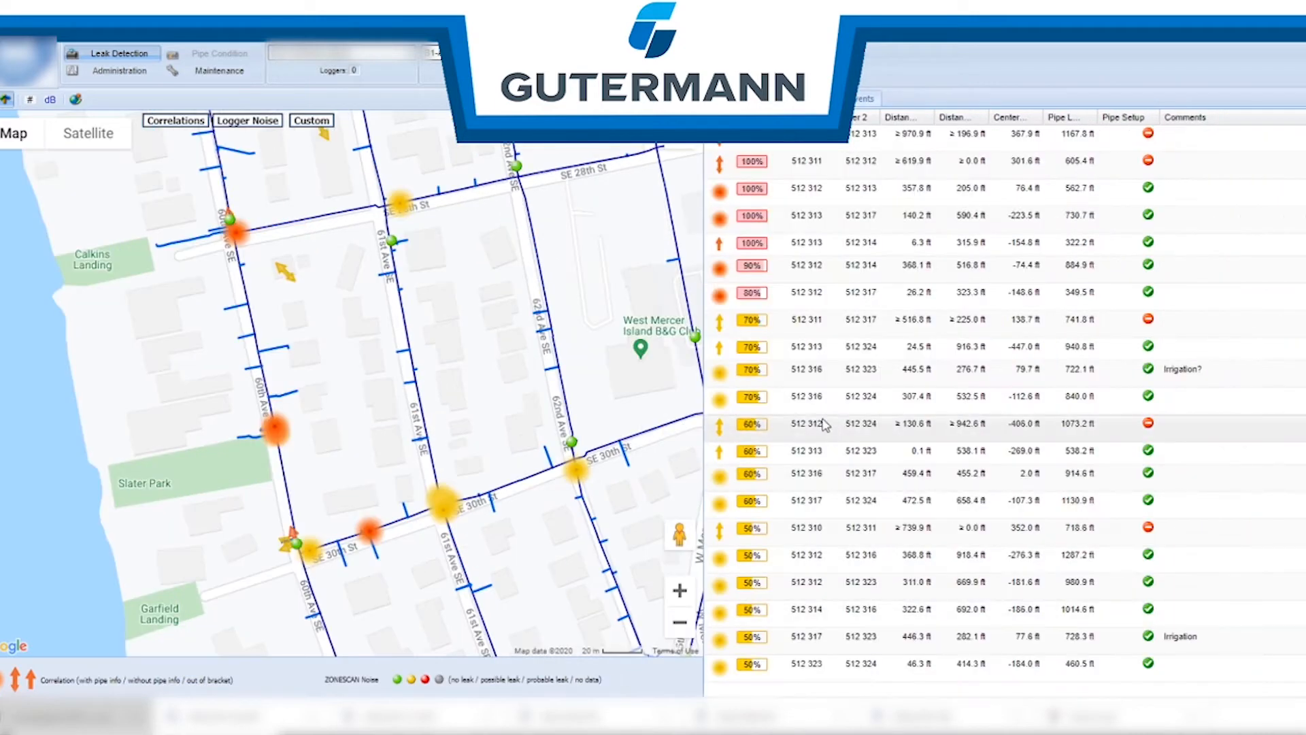
left_click(757, 639)
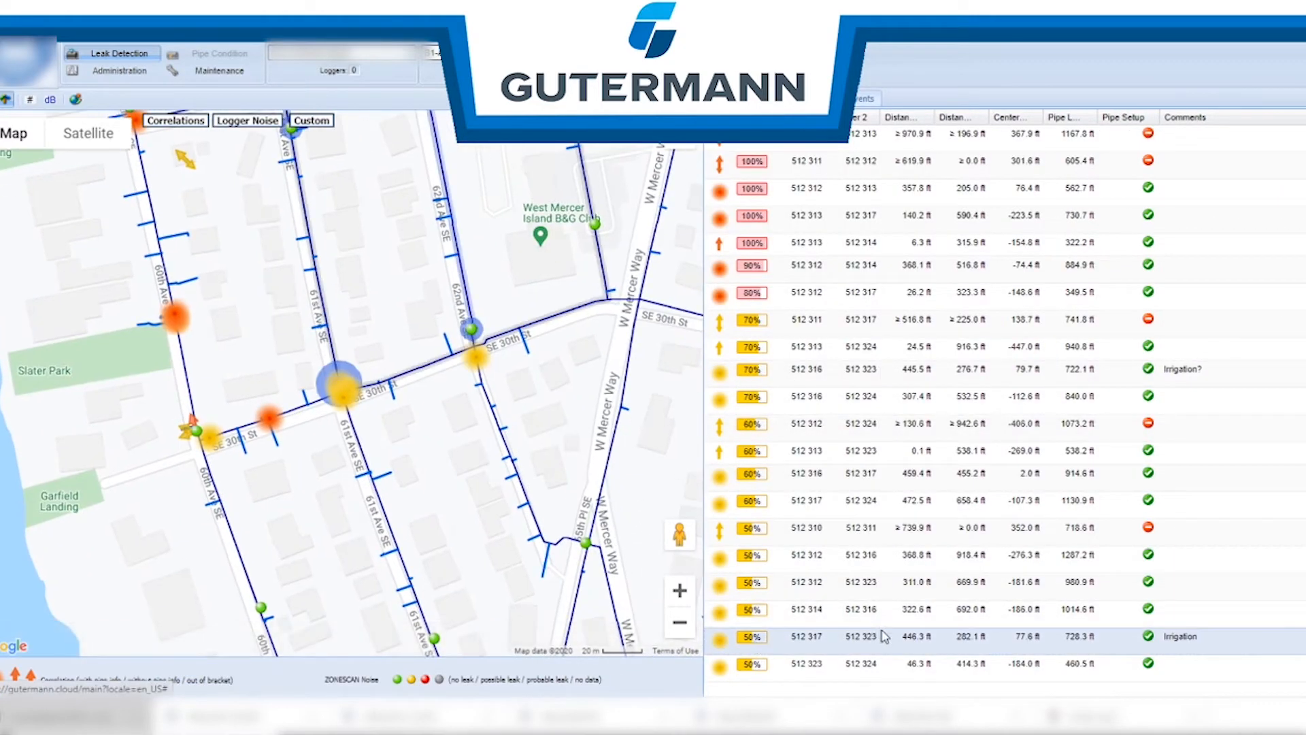
left_click(764, 370)
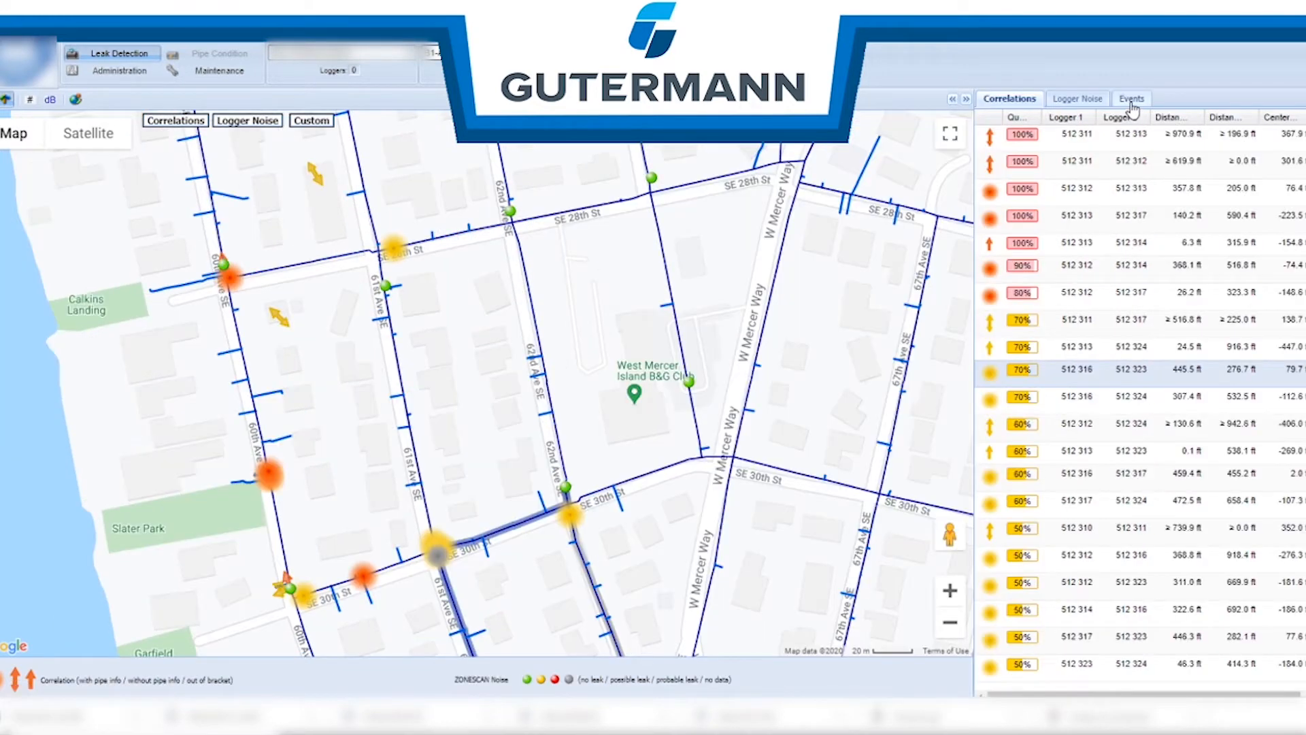
View the Events information and check the pipe material and size labels on the map
left_click(1132, 102)
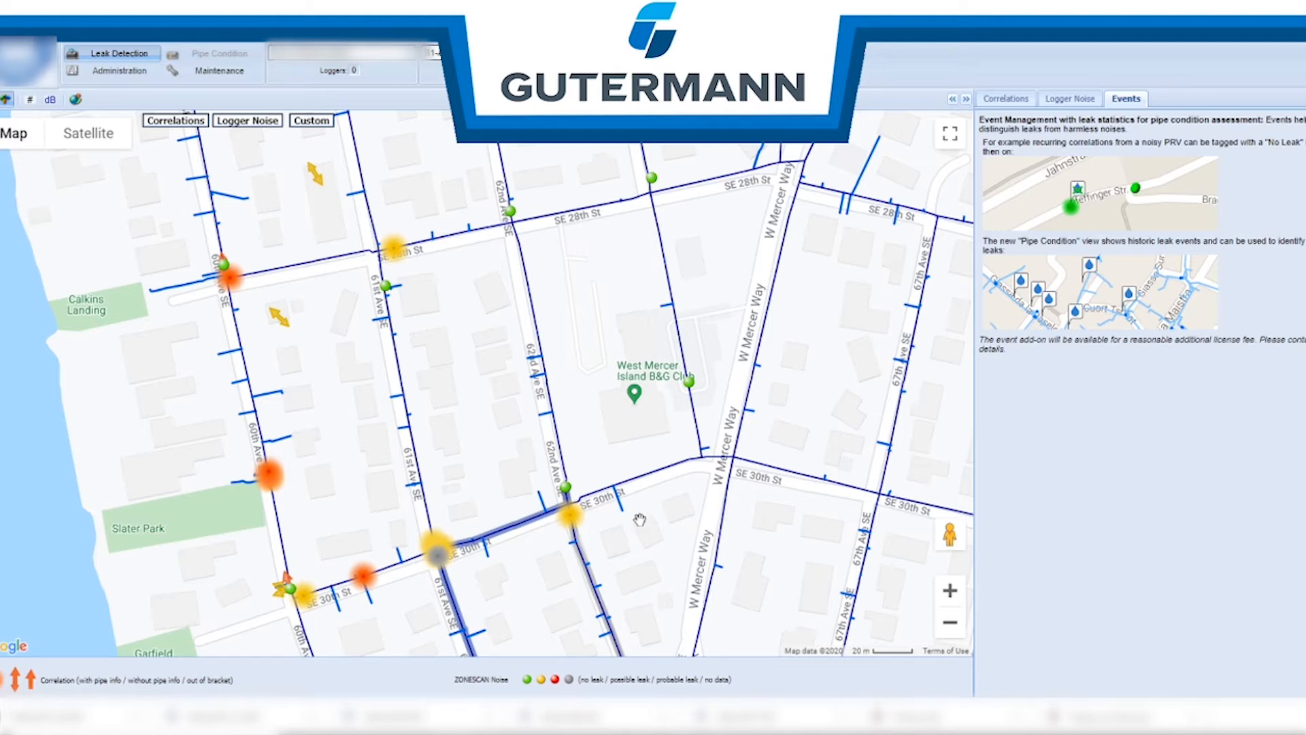
left_click_drag(443, 428, 413, 451)
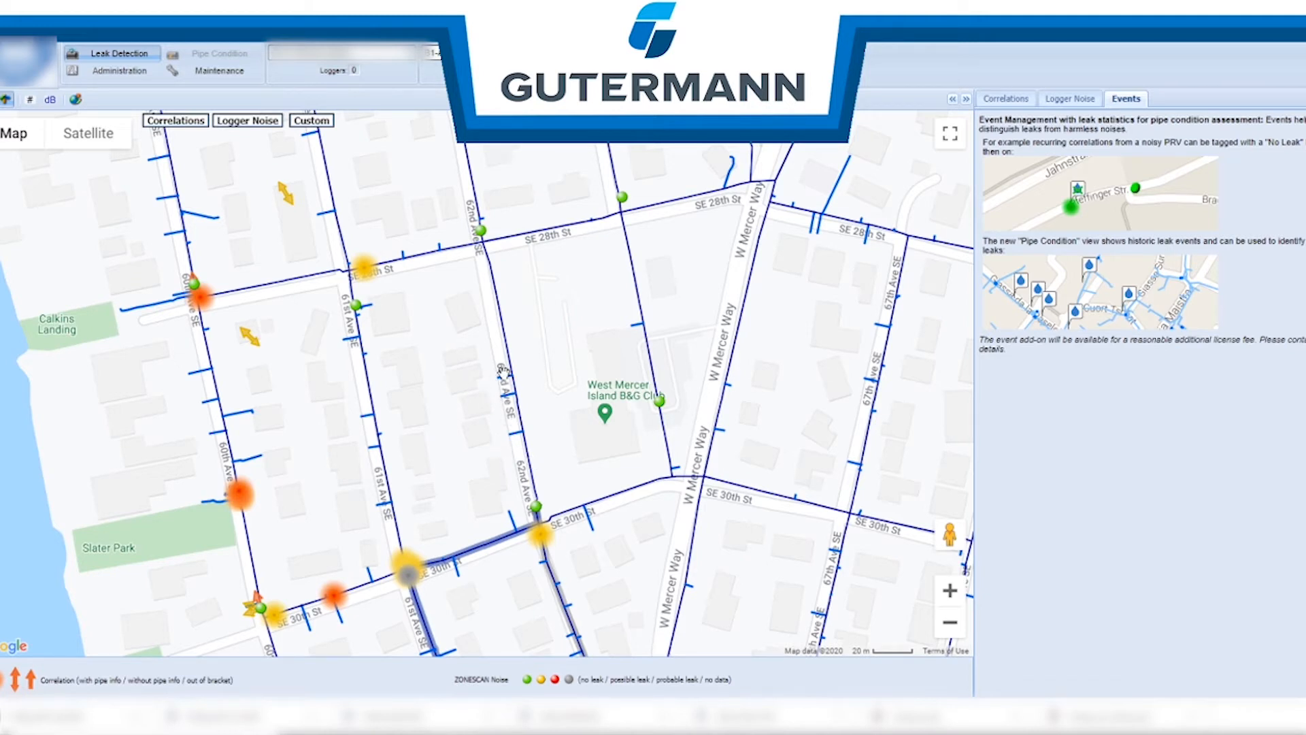
mouse_move(374, 294)
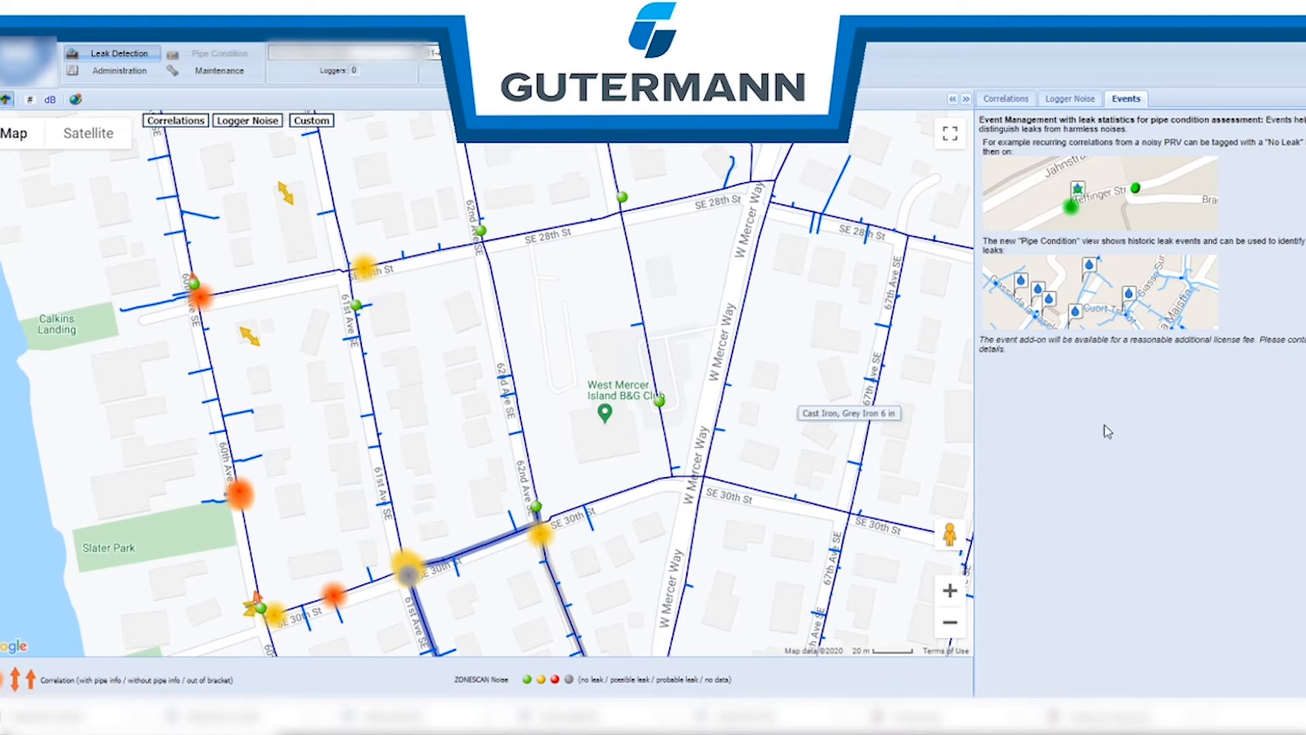
mouse_move(655, 307)
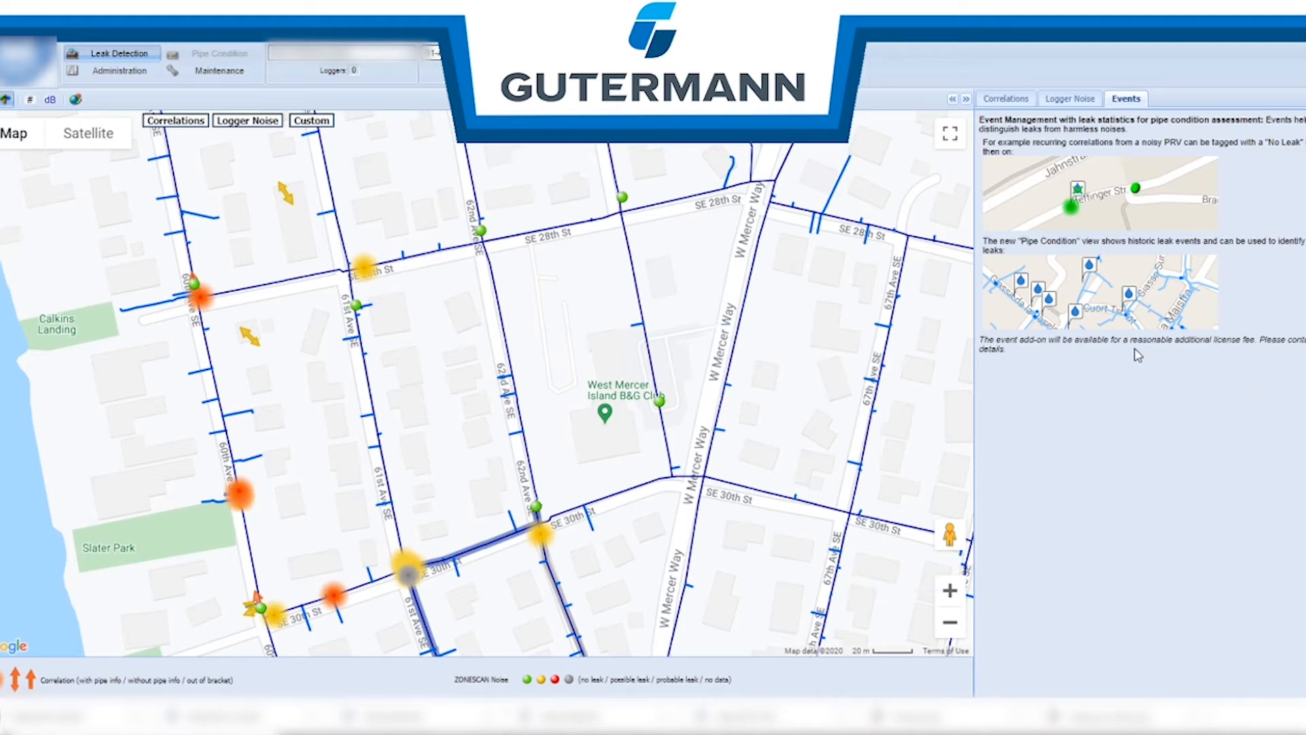
Return to the correlations list and filter the Possible correlations out of the map and list
left_click(1017, 103)
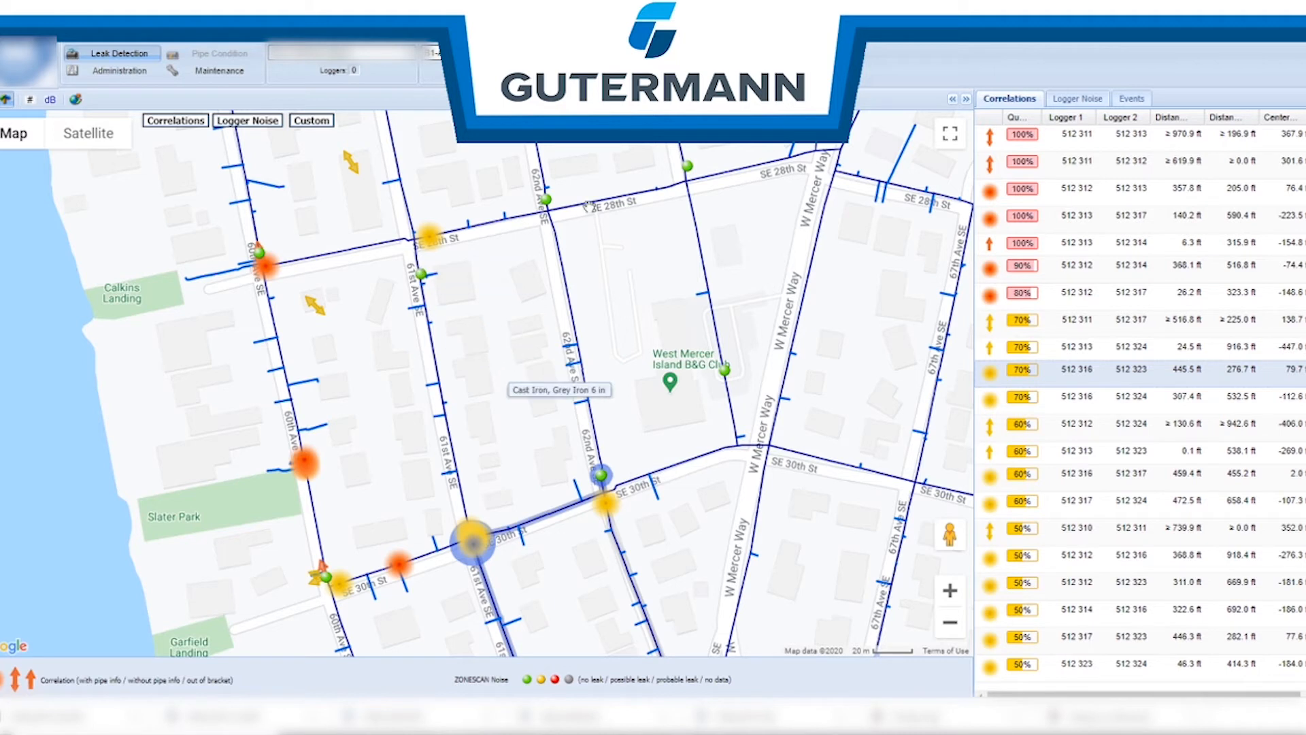
left_click(185, 126)
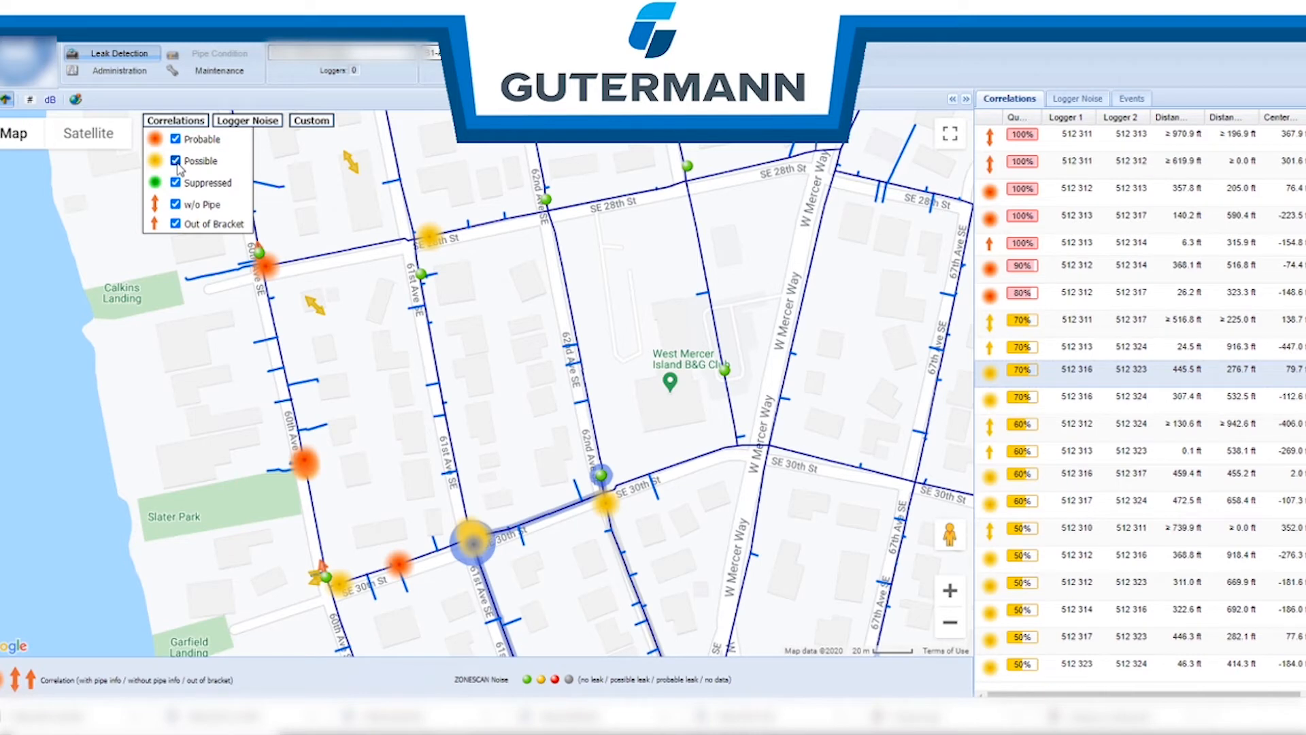
left_click(176, 161)
left_click_drag(401, 361, 442, 347)
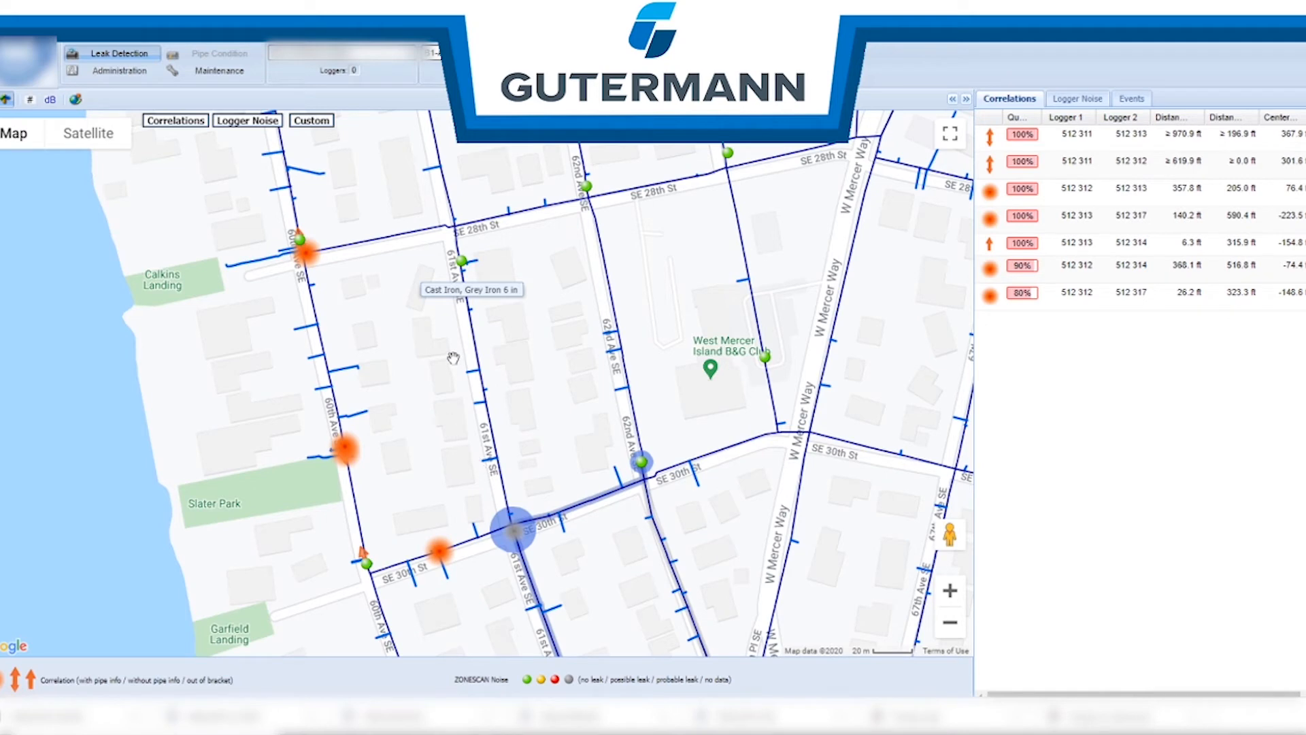
Restore the Possible correlations to the map and list
left_click_drag(439, 356, 424, 380)
left_click(191, 121)
left_click(177, 161)
left_click(176, 161)
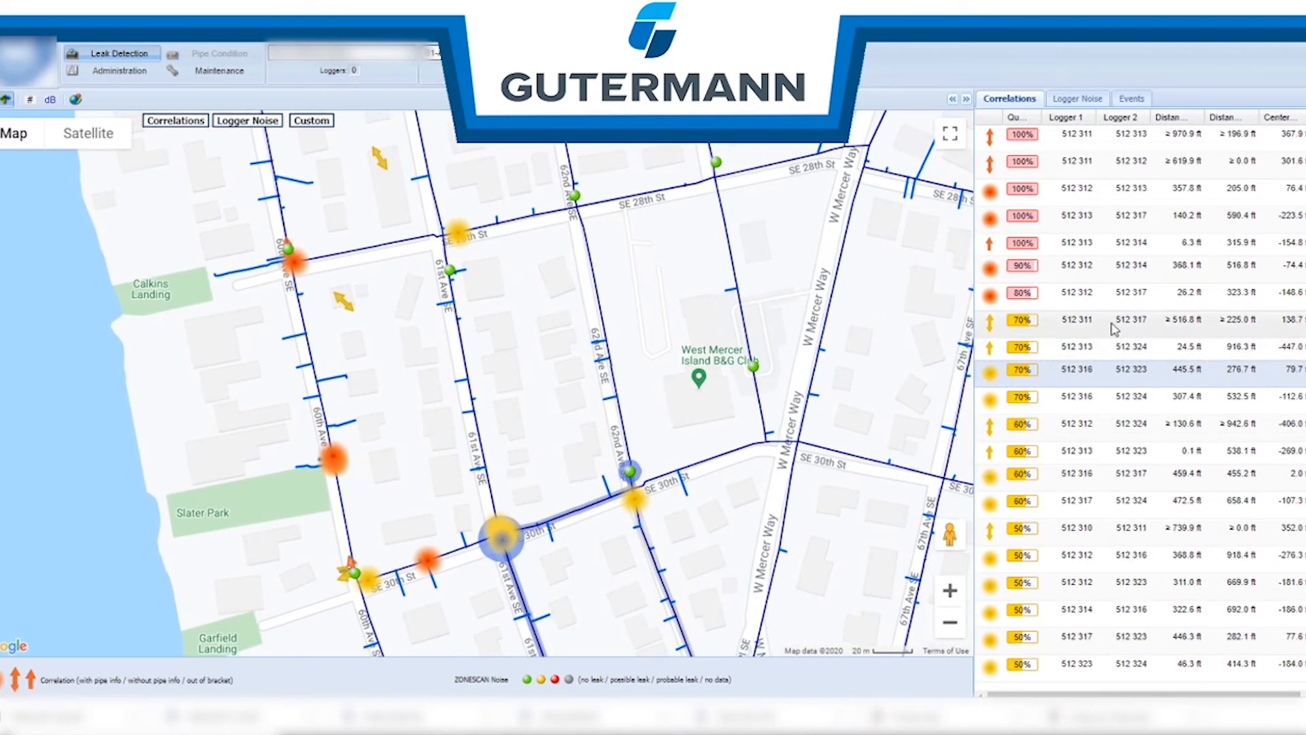
Examine the probable correlations on SE 30th St, at 60th Ave SE and SE 28th St, and beside Slater Park
left_click_drag(549, 363, 611, 361)
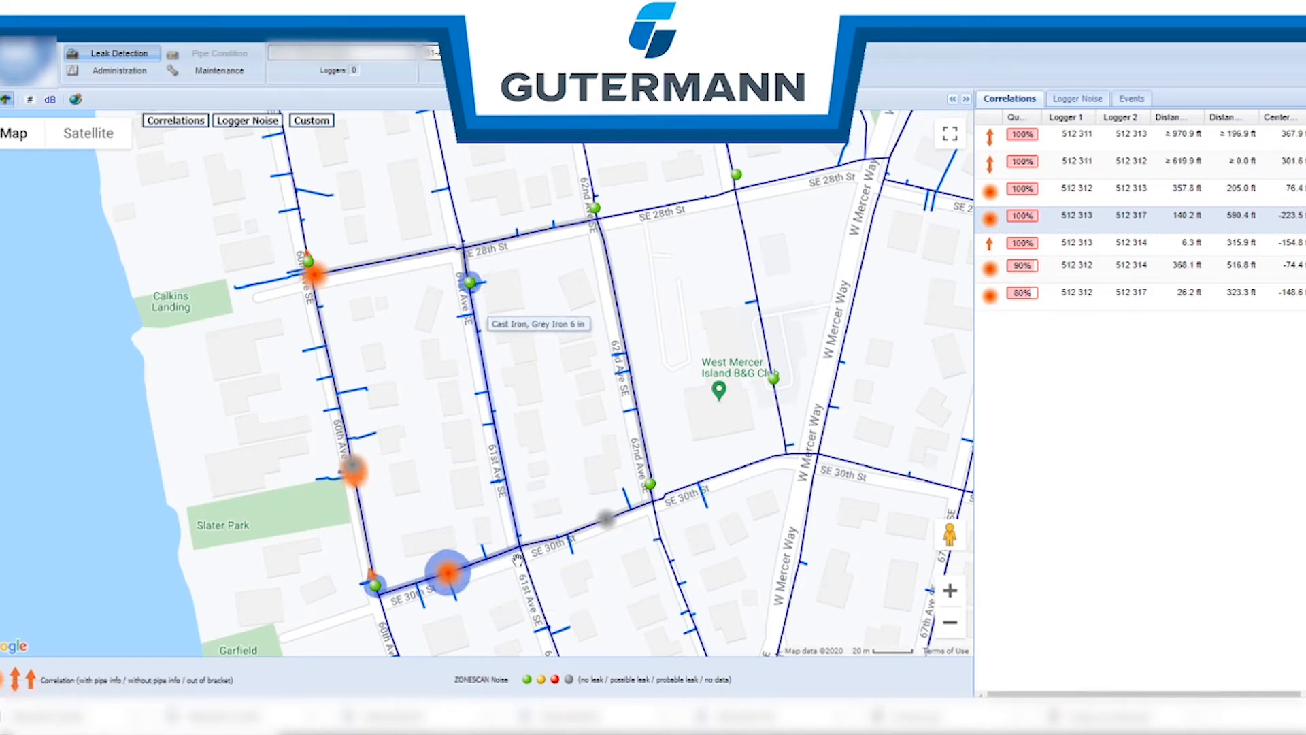
scroll(500, 604, "up", 1)
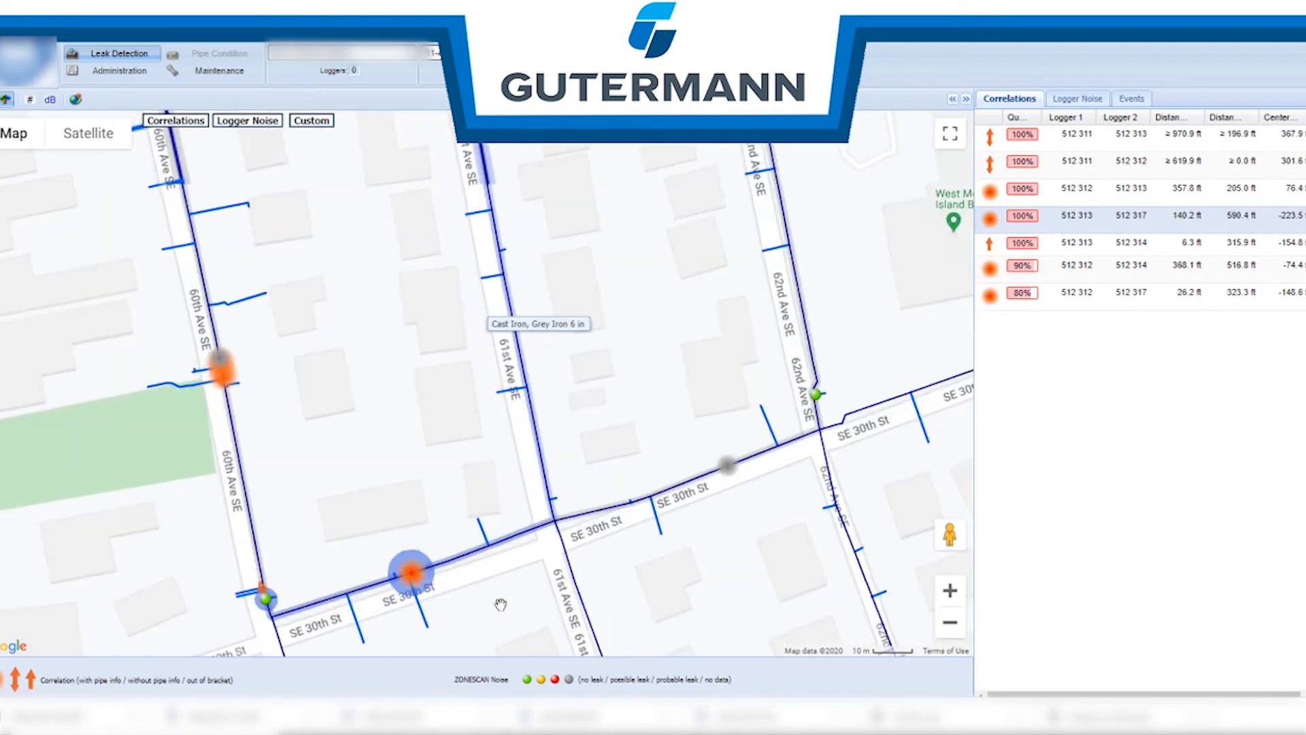
scroll(500, 604, "down", 1)
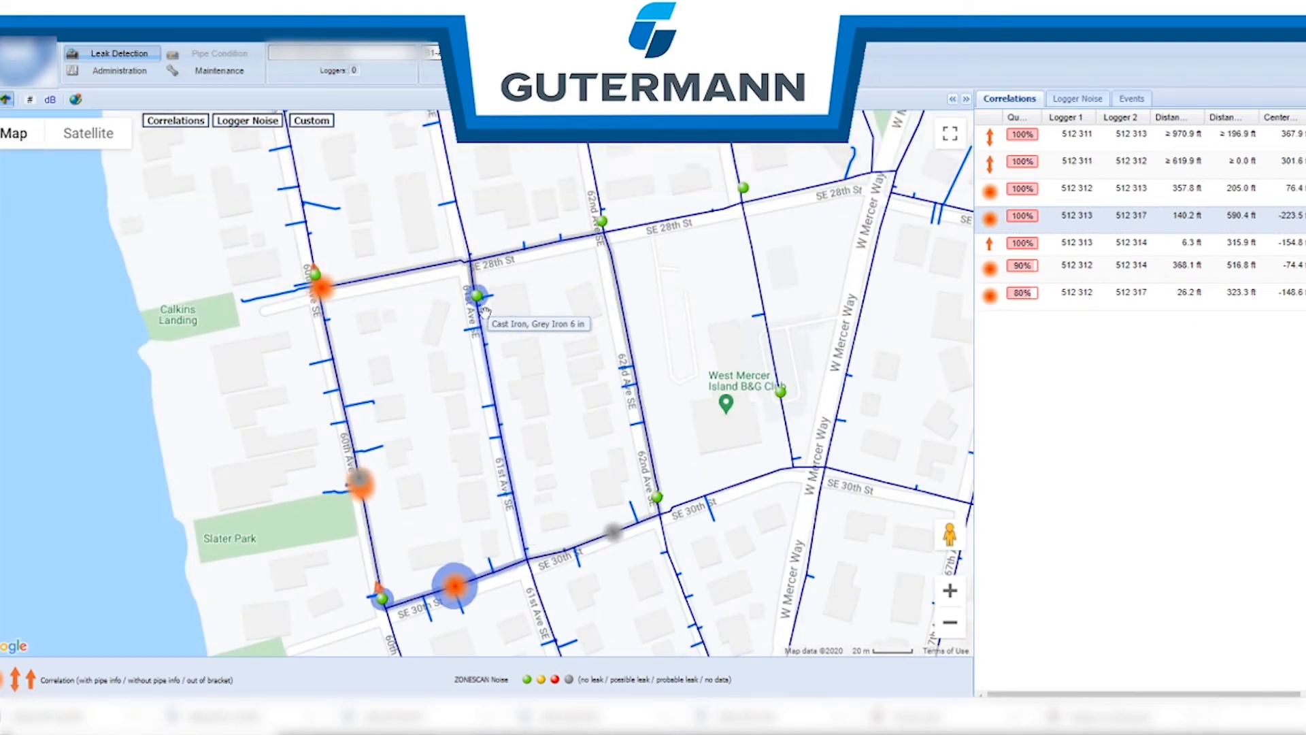
scroll(340, 582, "up", 1)
left_click_drag(565, 451, 488, 419)
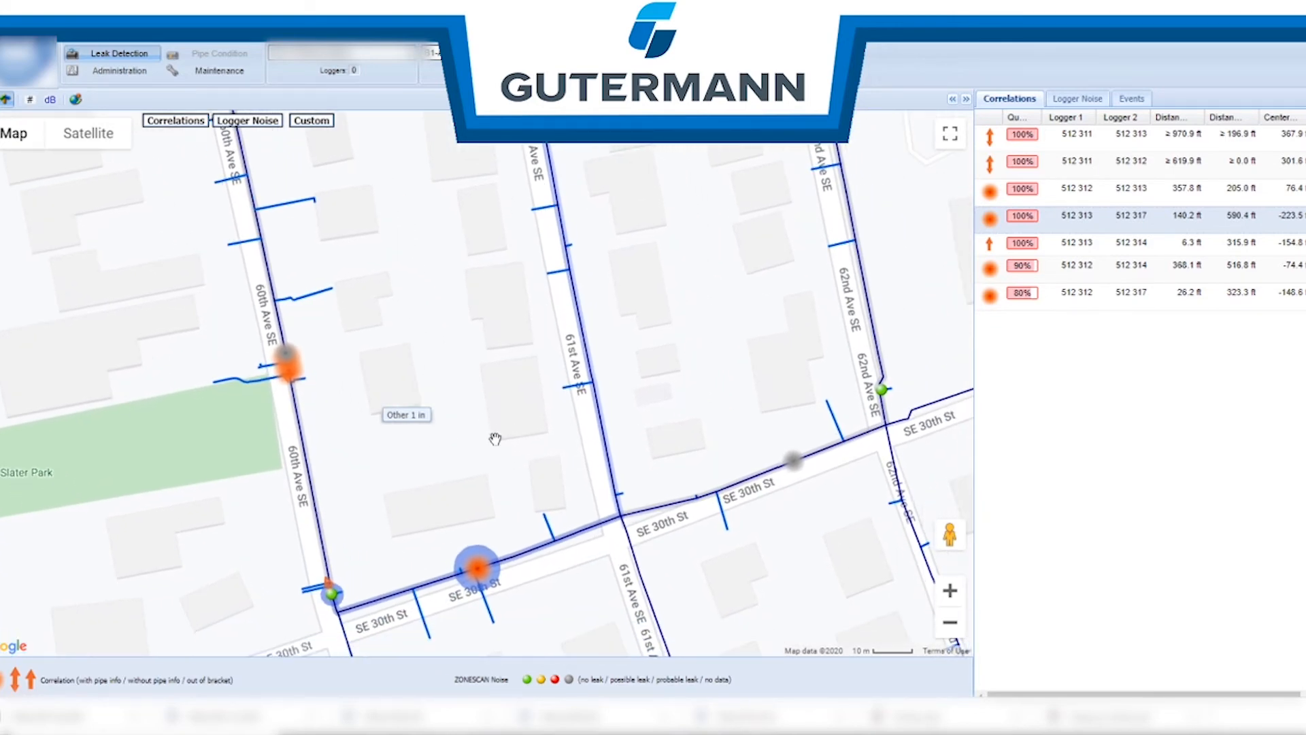
scroll(495, 438, "down", 1)
left_click(371, 293)
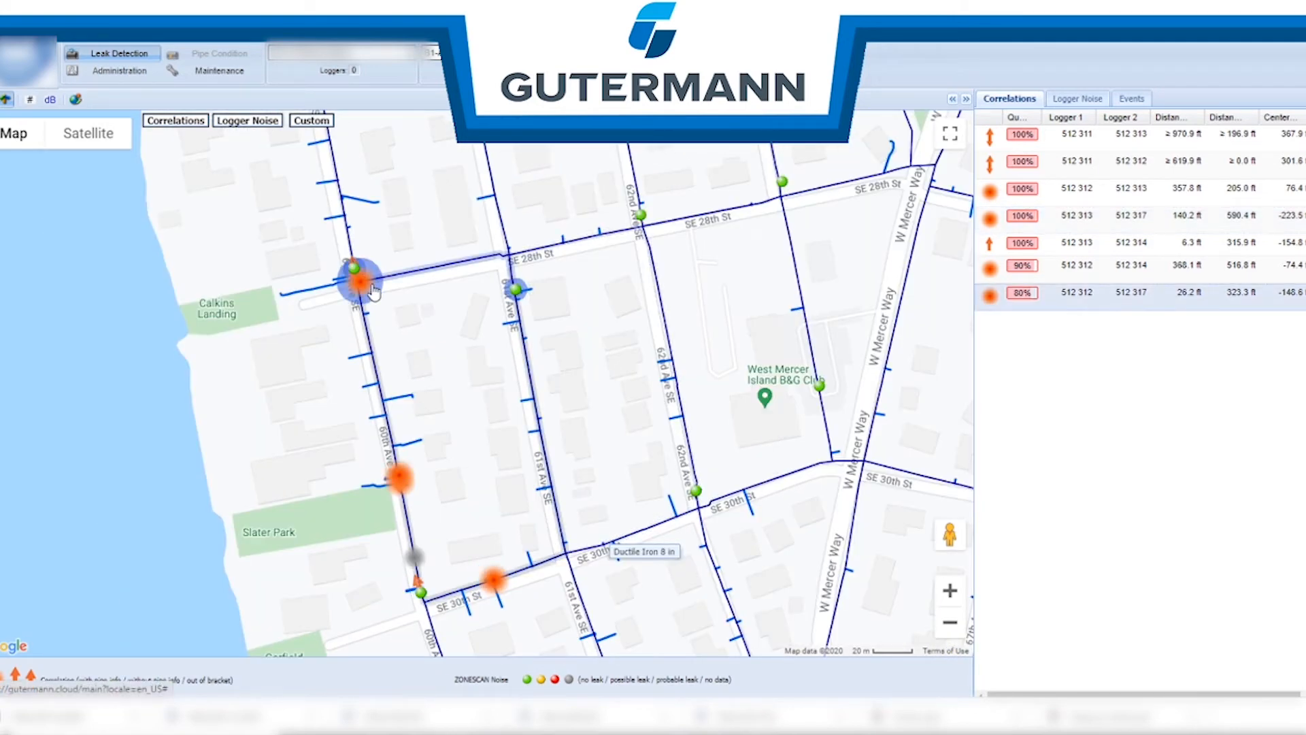
left_click(408, 478)
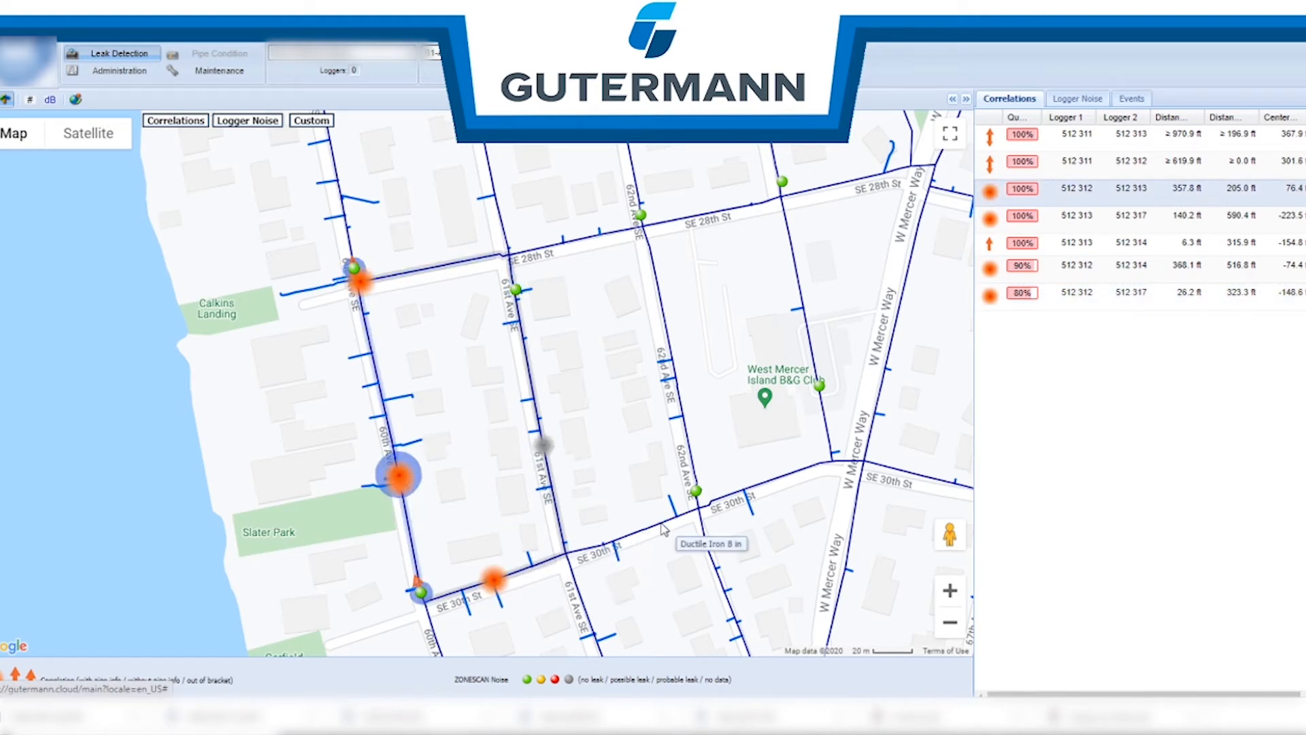
Include the Possible correlations in the map and list again
left_click(176, 121)
left_click(176, 161)
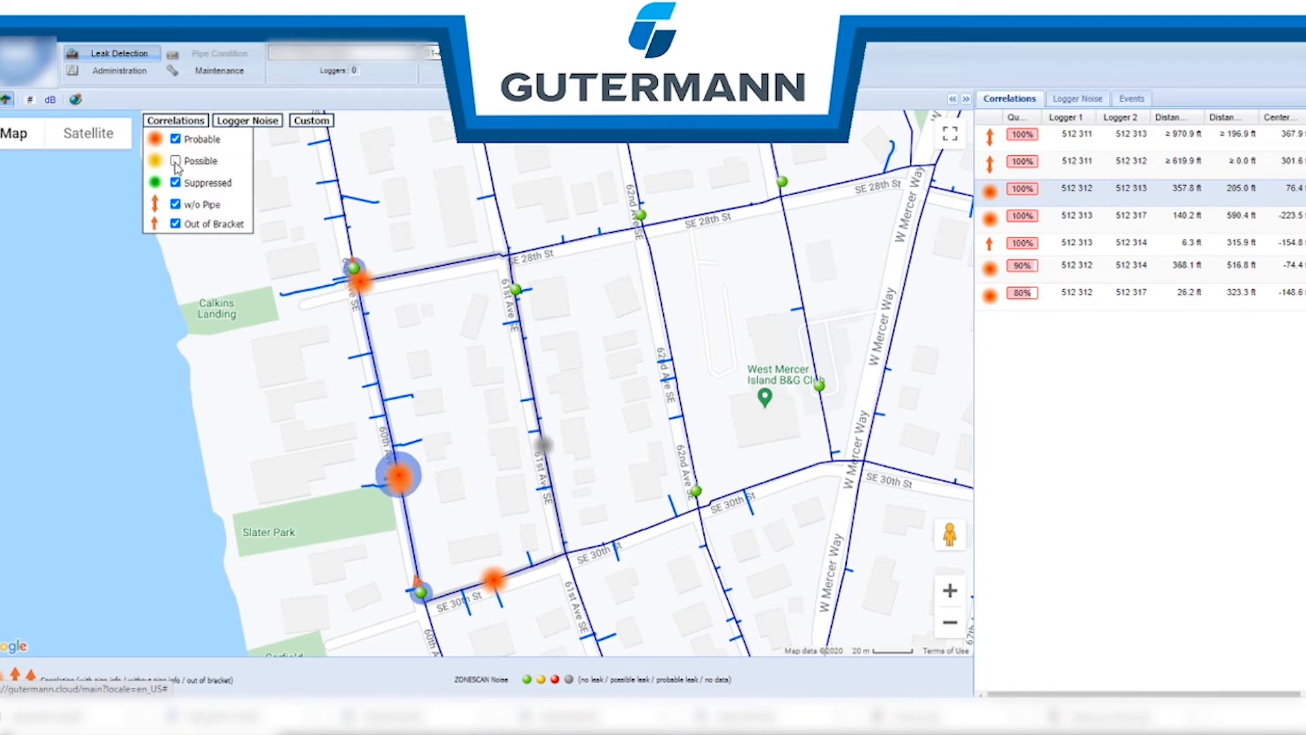
left_click(175, 161)
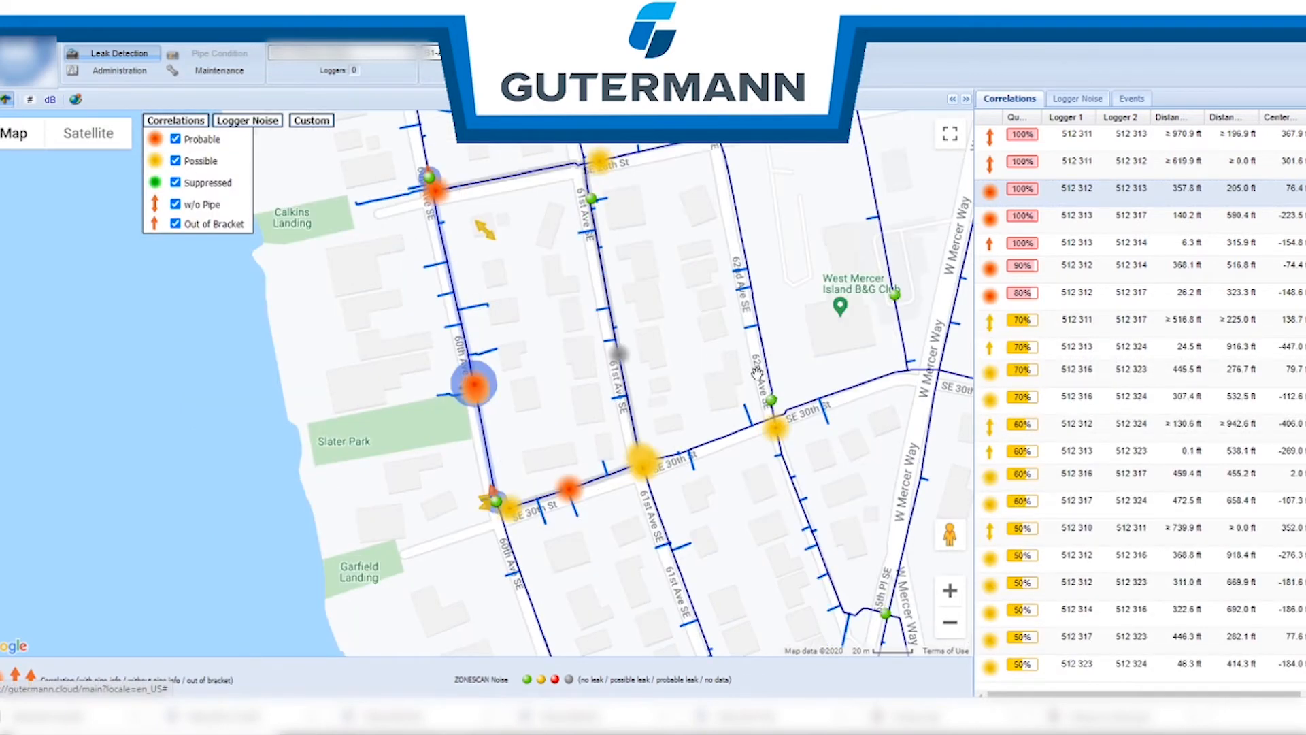
Inspect the possible correlations where SE 30th St meets 62nd Ave SE, 61st Ave SE and 60th Ave SE
left_click_drag(737, 345, 738, 406)
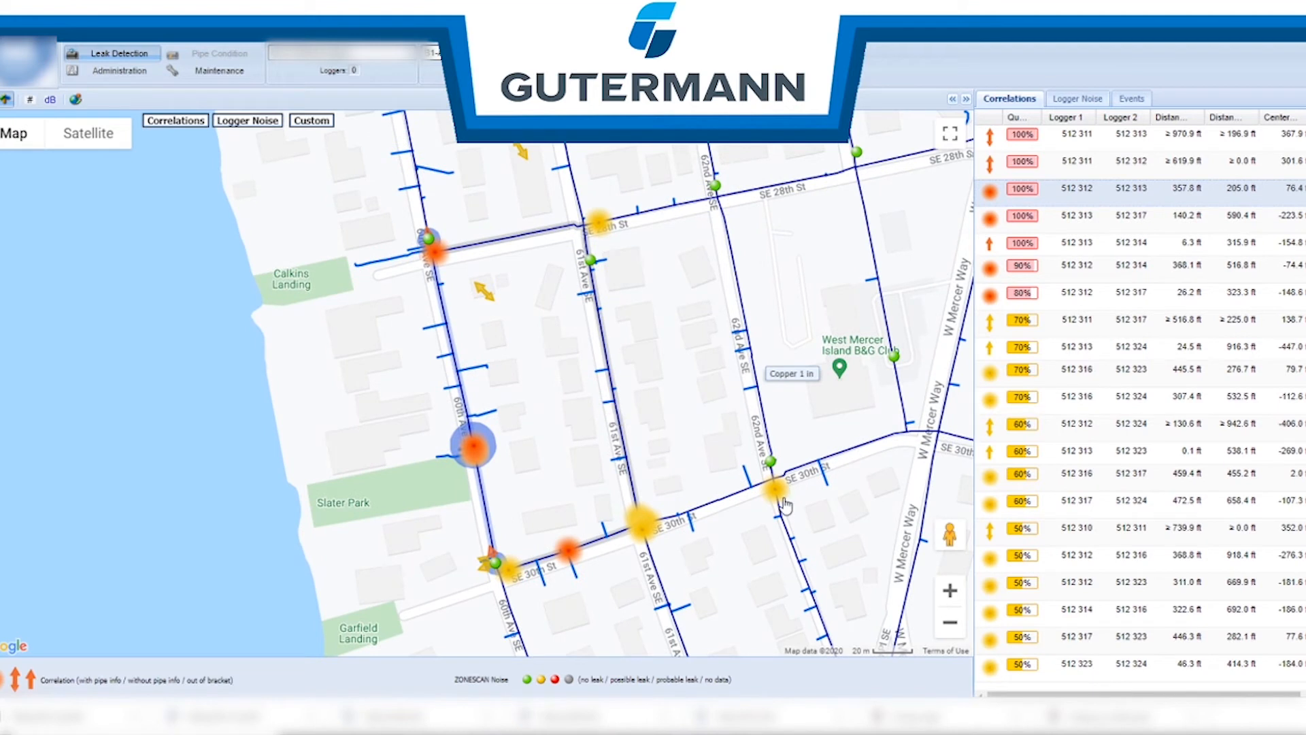
left_click(784, 505)
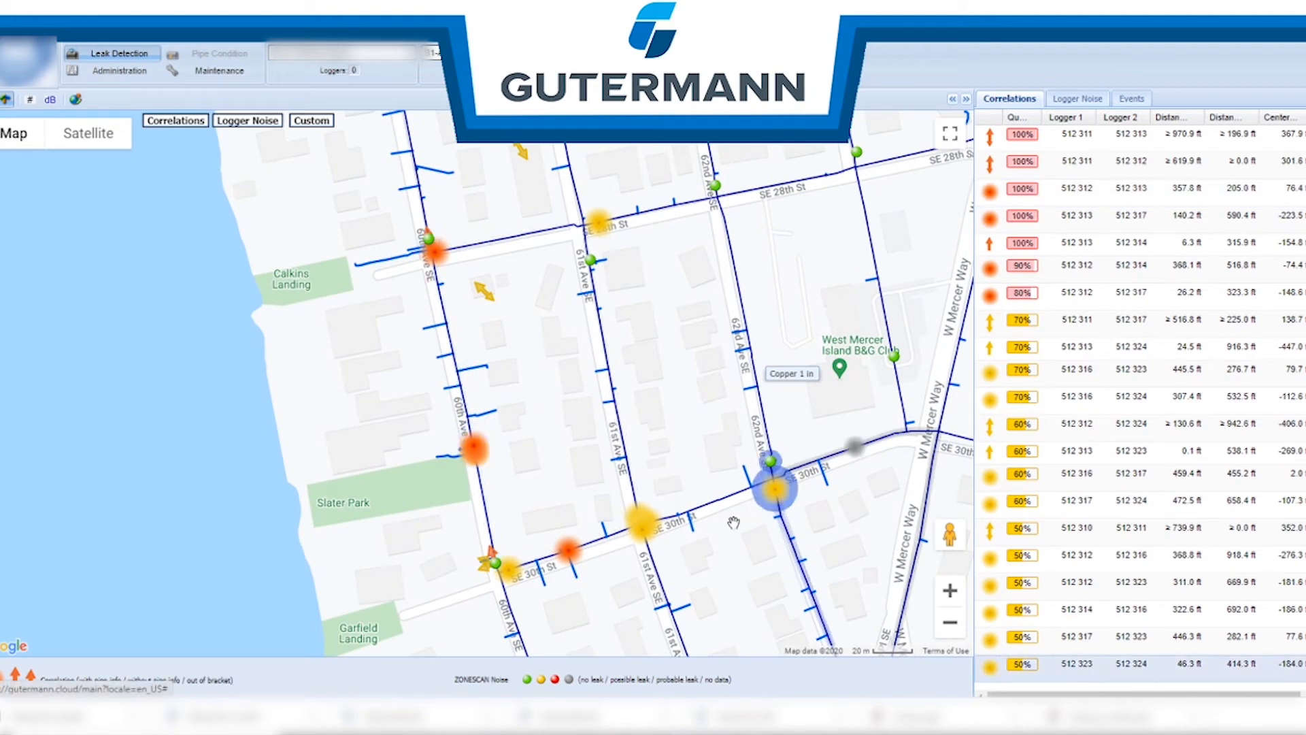
left_click(655, 538)
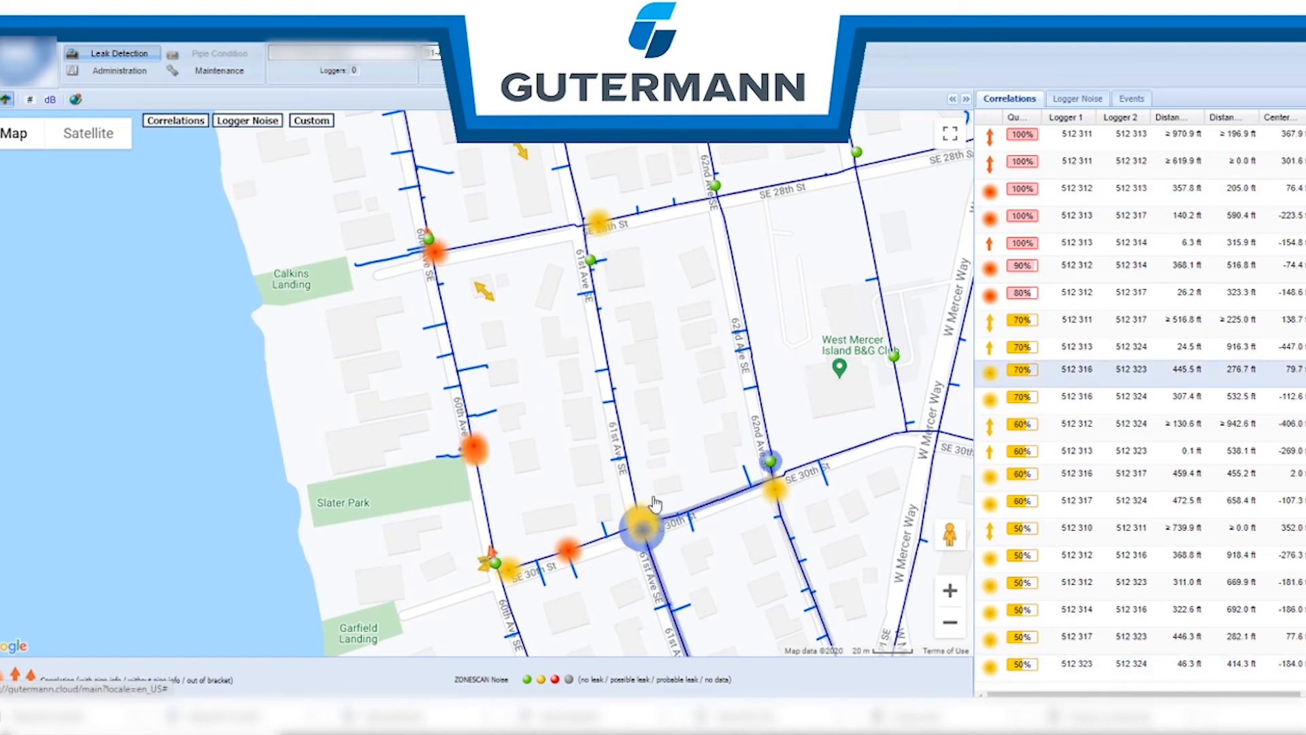
left_click(655, 504)
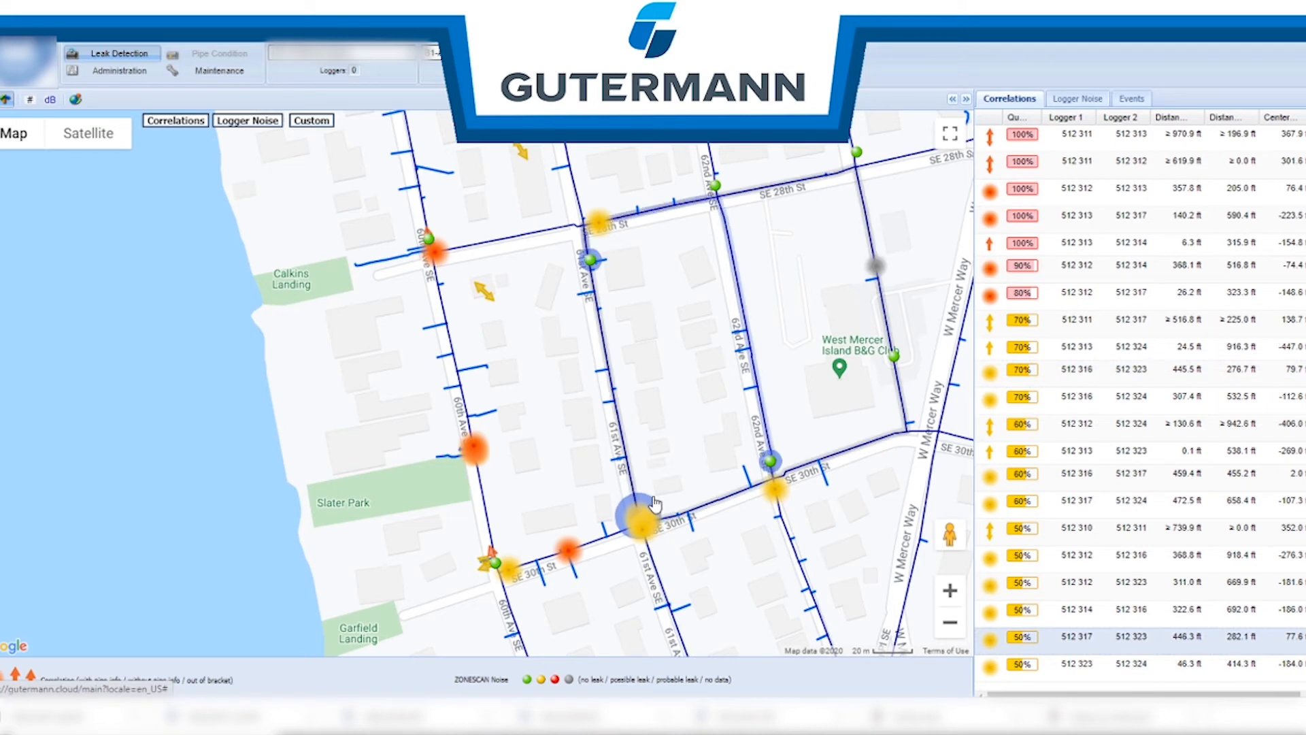
left_click(523, 585)
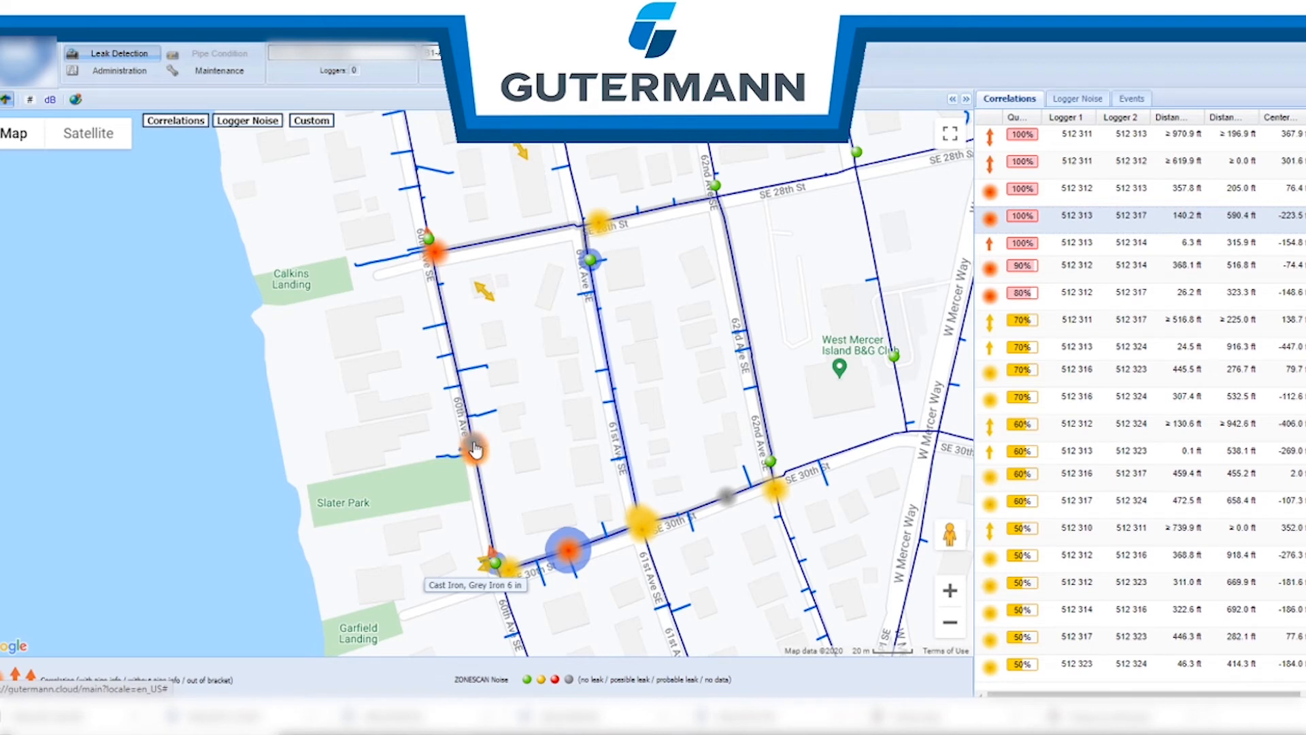
Inspect the probable correlations along SE 30th St and 60th Ave SE, from the SE 30th St corner up to SE 28th St
left_click(582, 562)
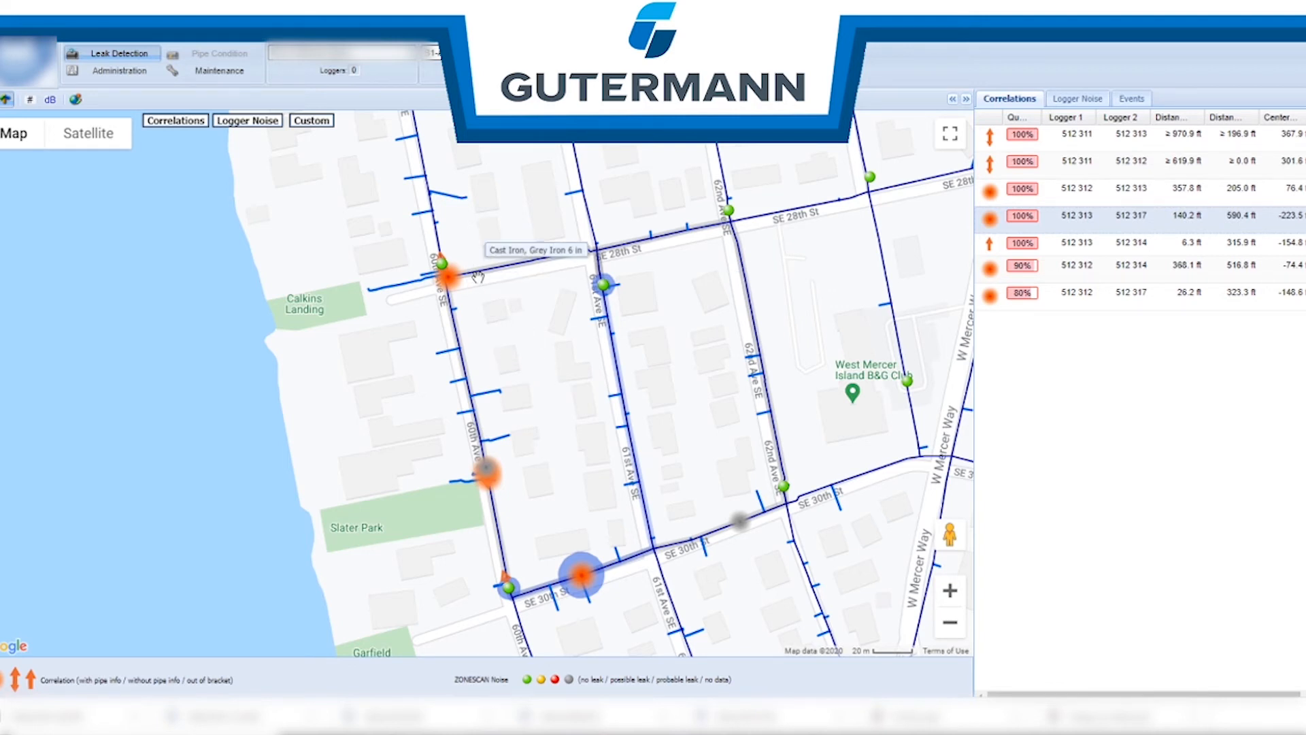
left_click(506, 583)
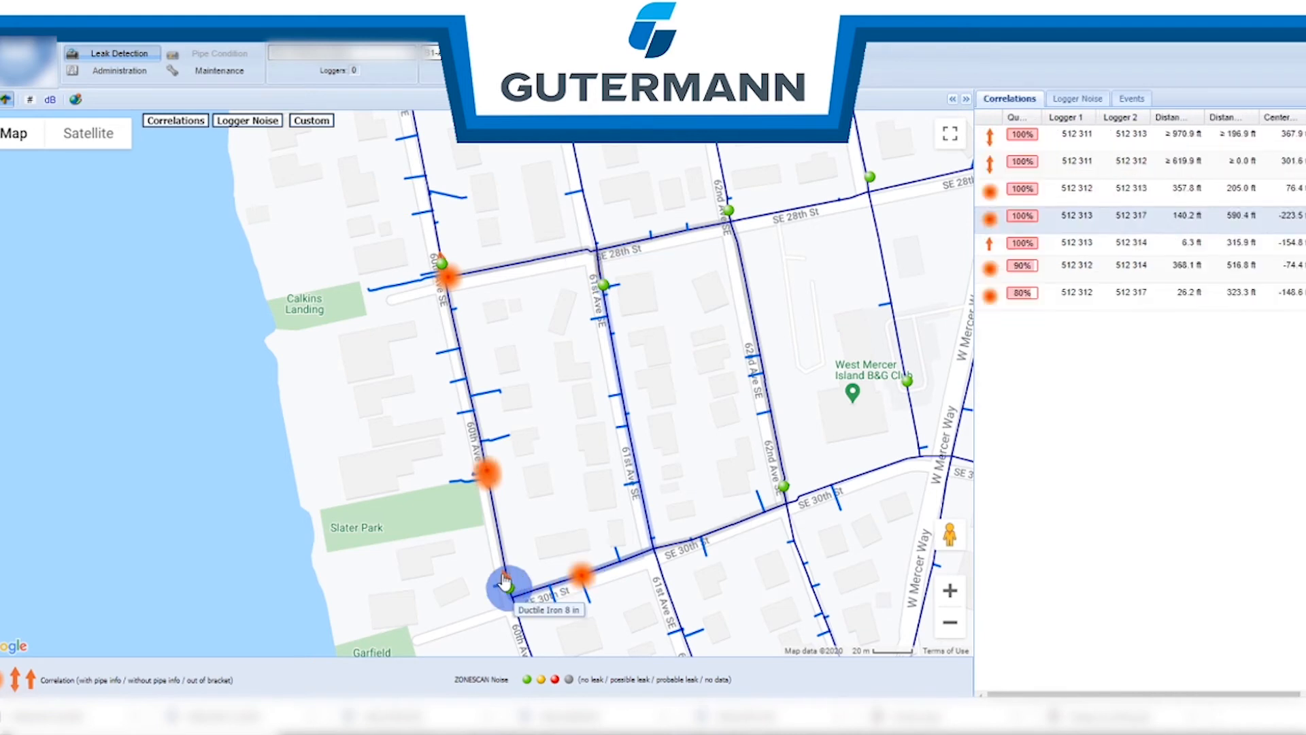
left_click(505, 579)
left_click(487, 467)
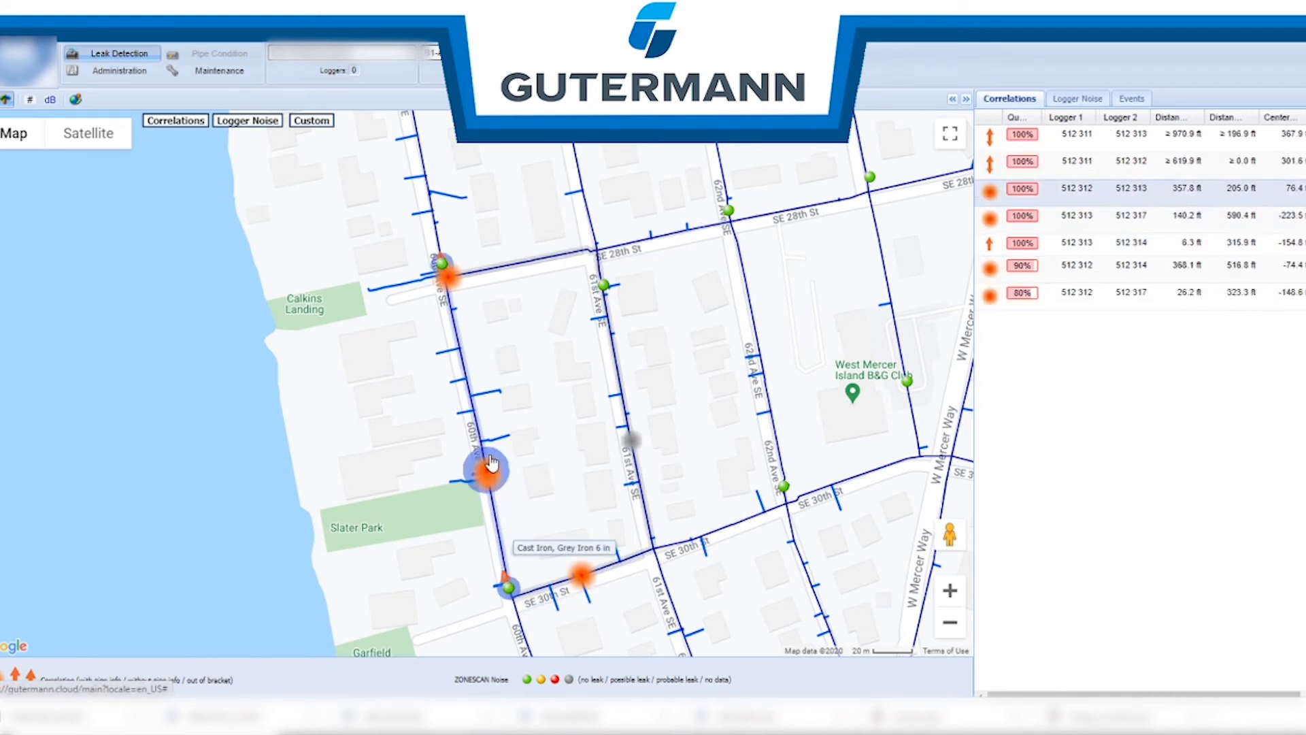
left_click(461, 294)
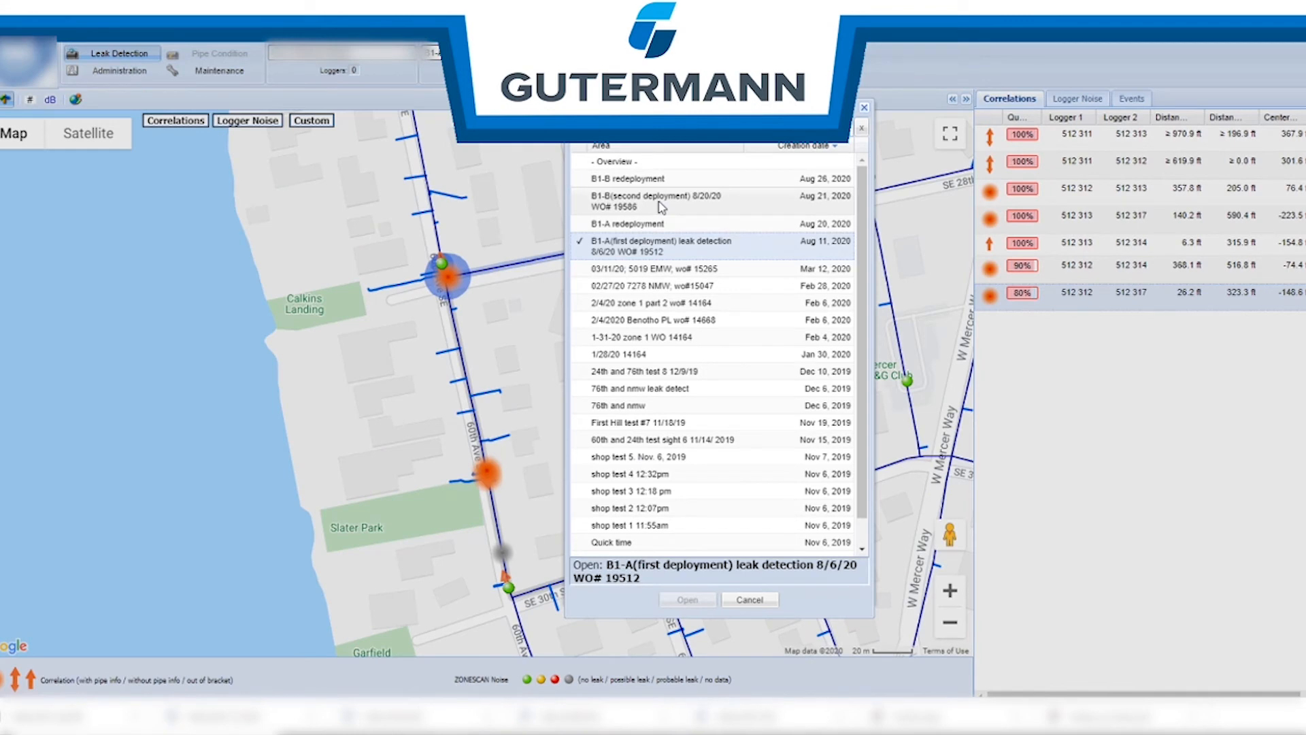
Open the B1-A redeployment area from the area list
left_click(660, 206)
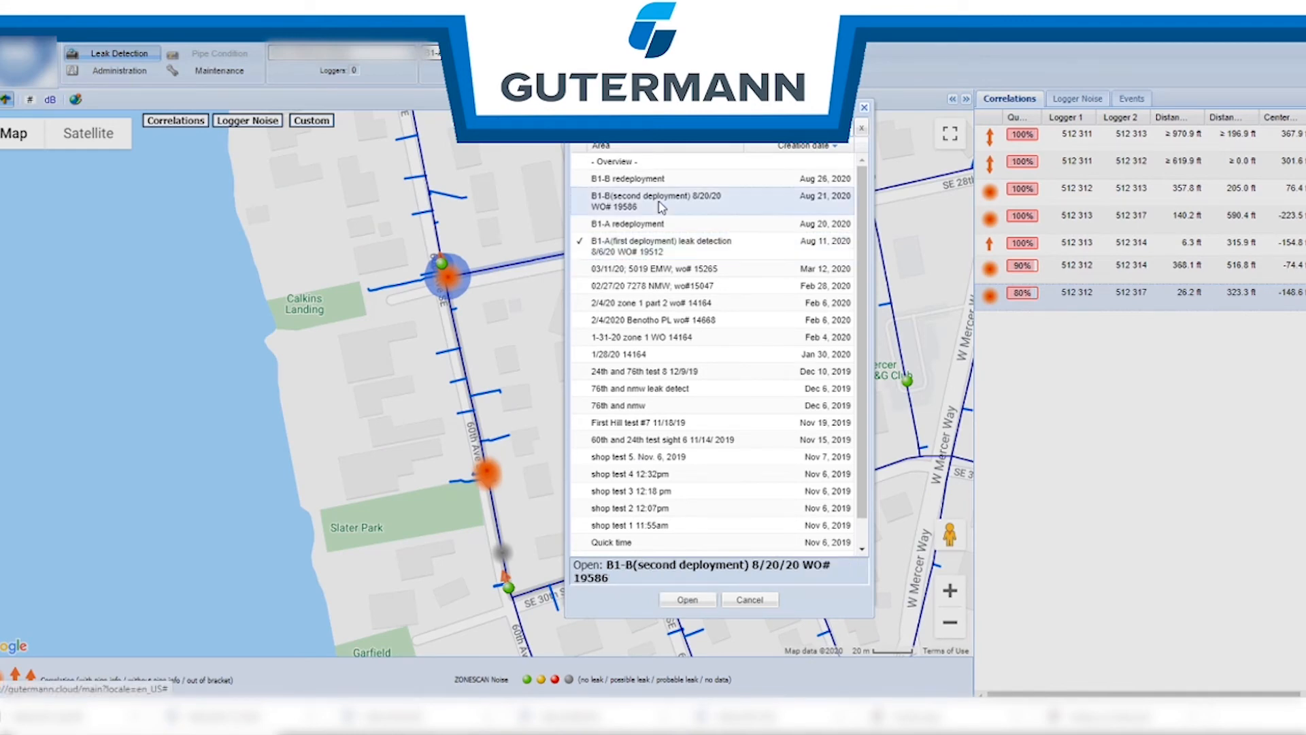
left_click(680, 224)
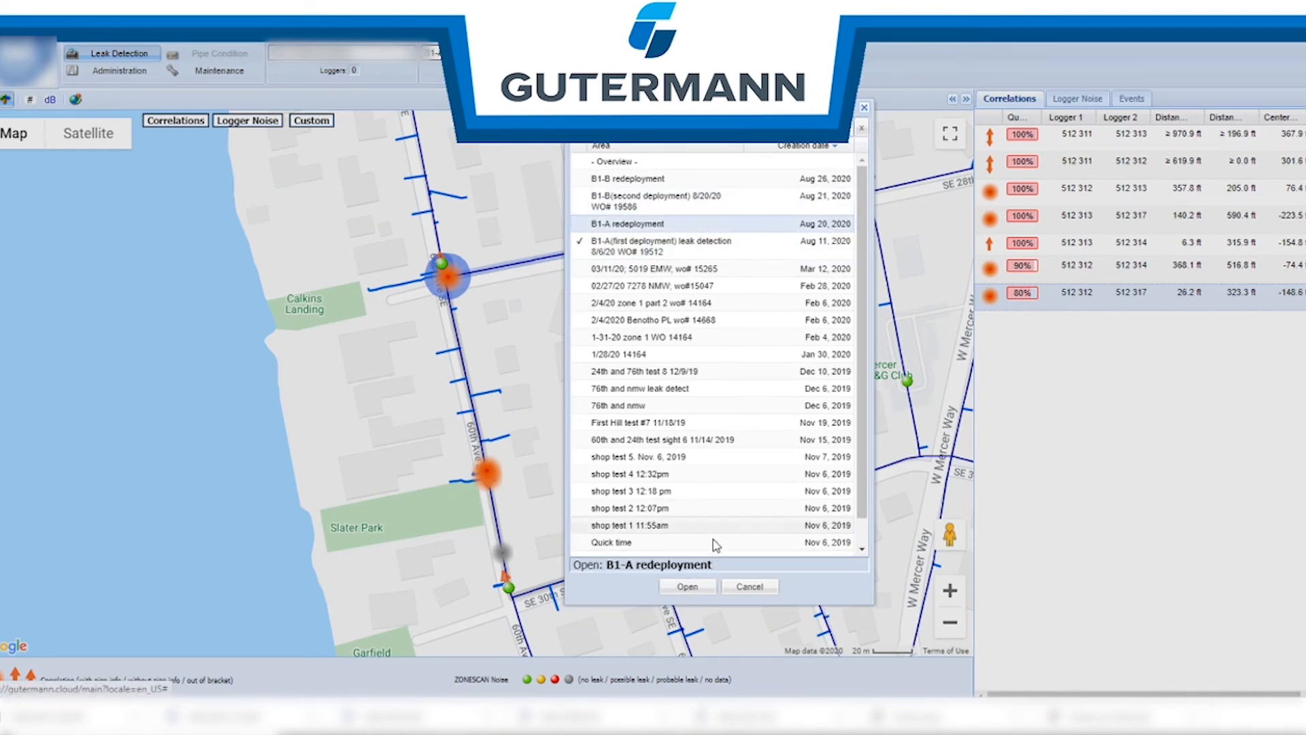
left_click(687, 600)
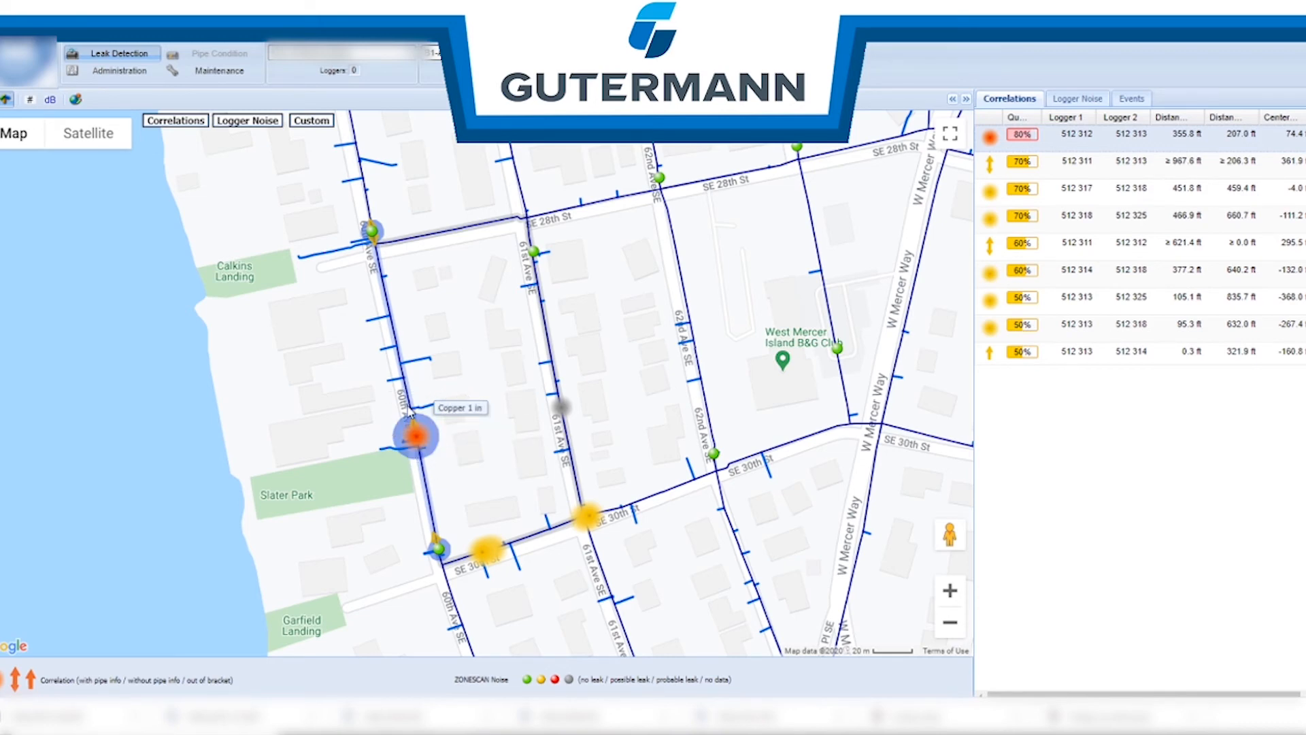
Open the 1st & Main area and select the logger at E Madison St and N 2nd St to view its noise data
left_click(175, 120)
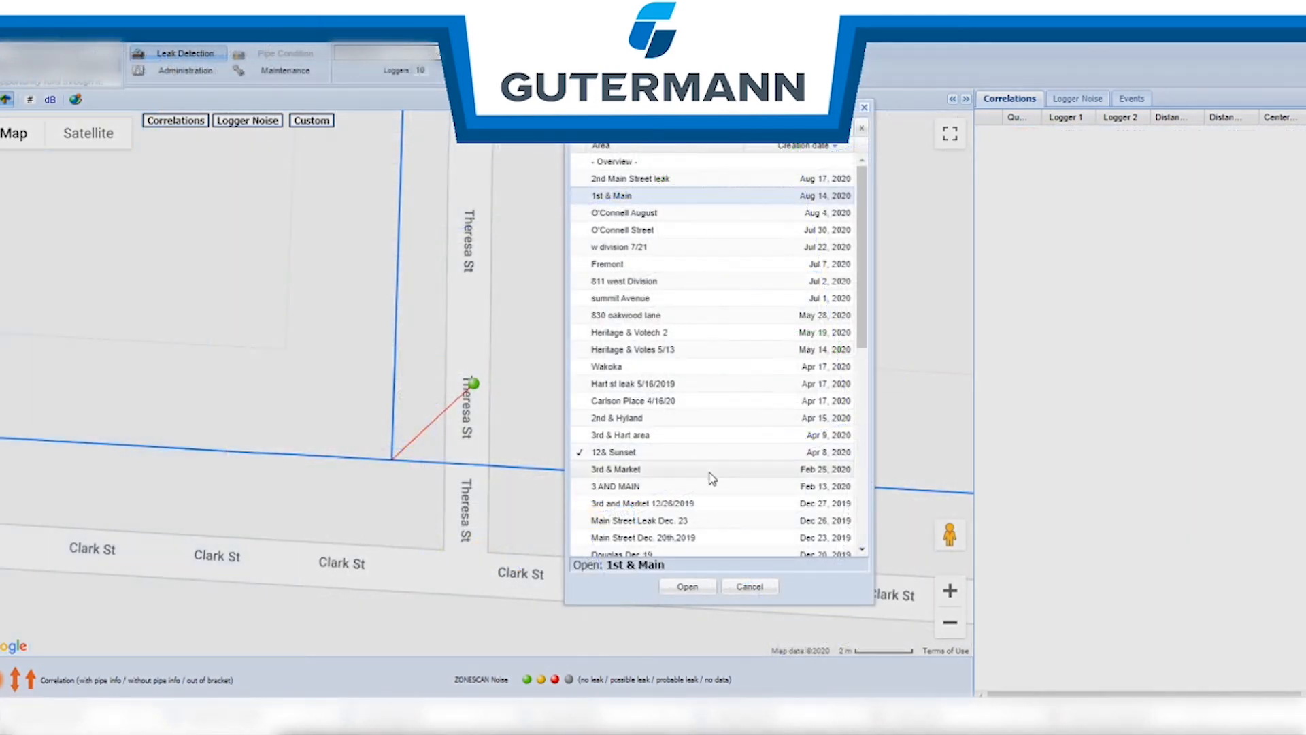
left_click(687, 587)
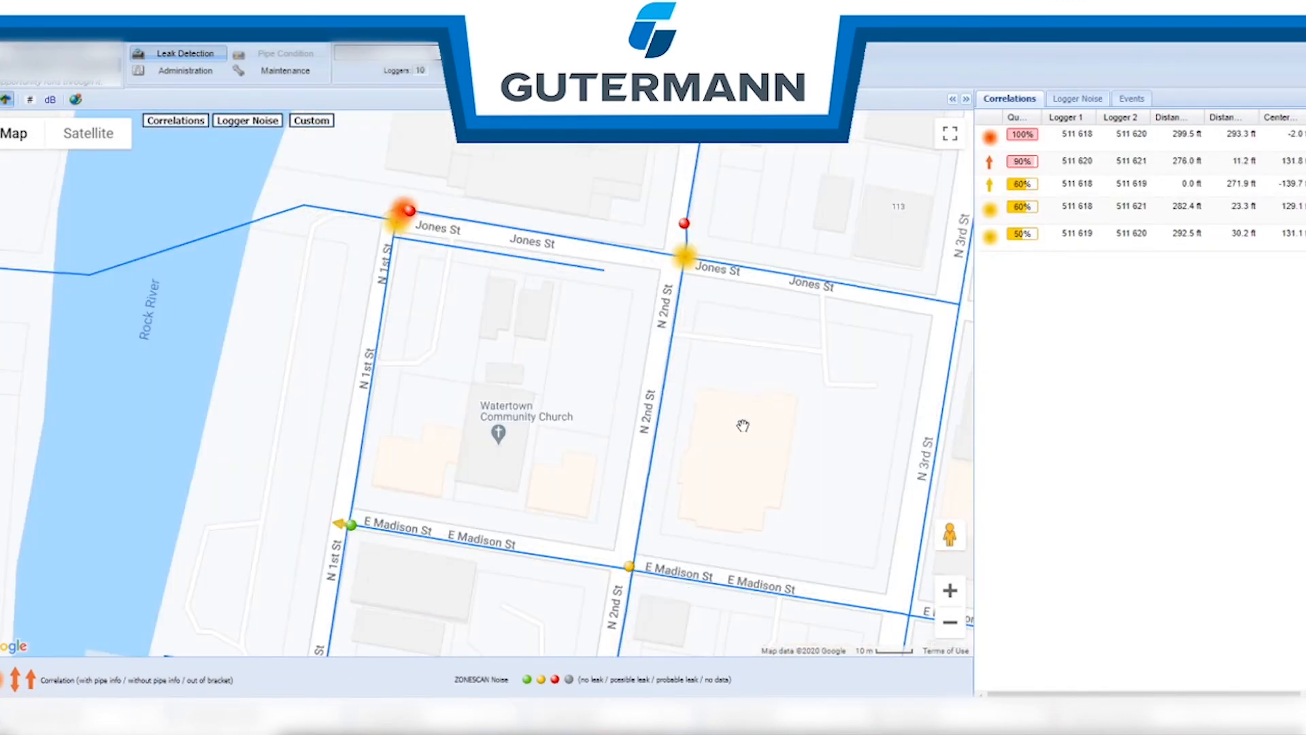
left_click_drag(743, 425, 716, 425)
left_click_drag(651, 563, 675, 294)
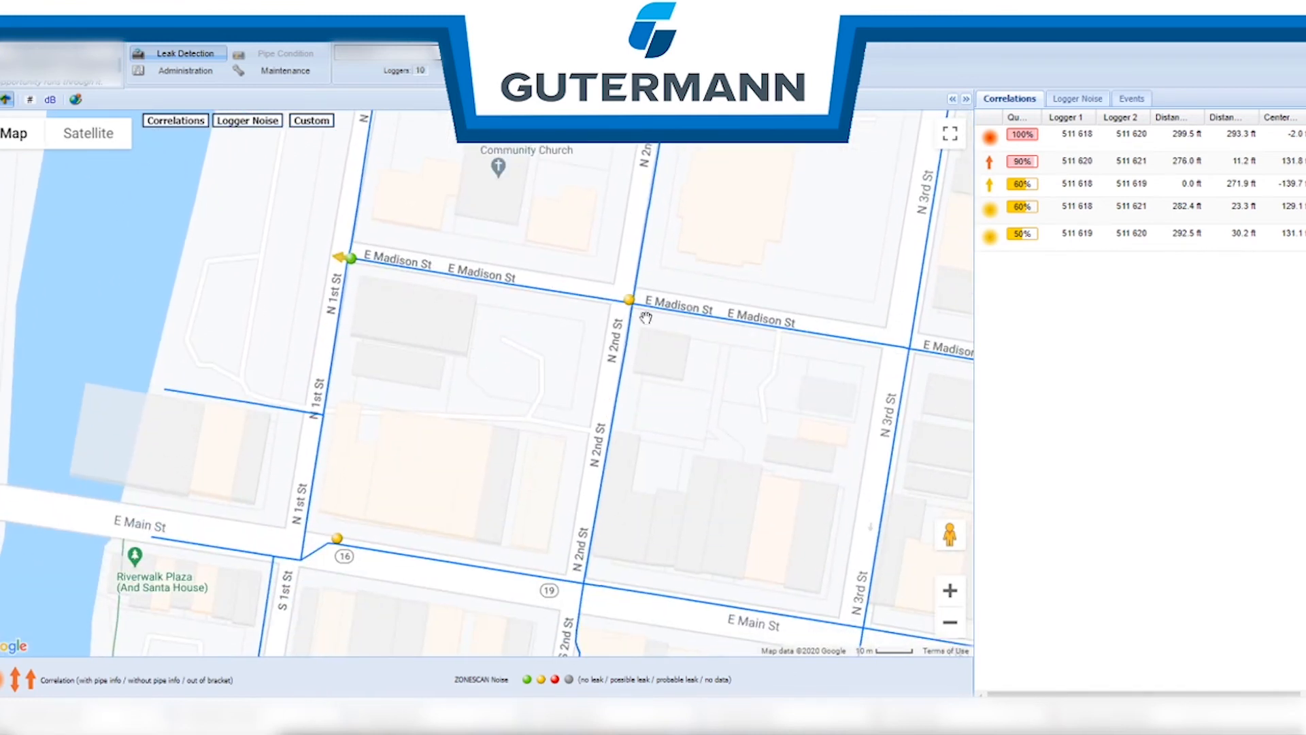
left_click(629, 300)
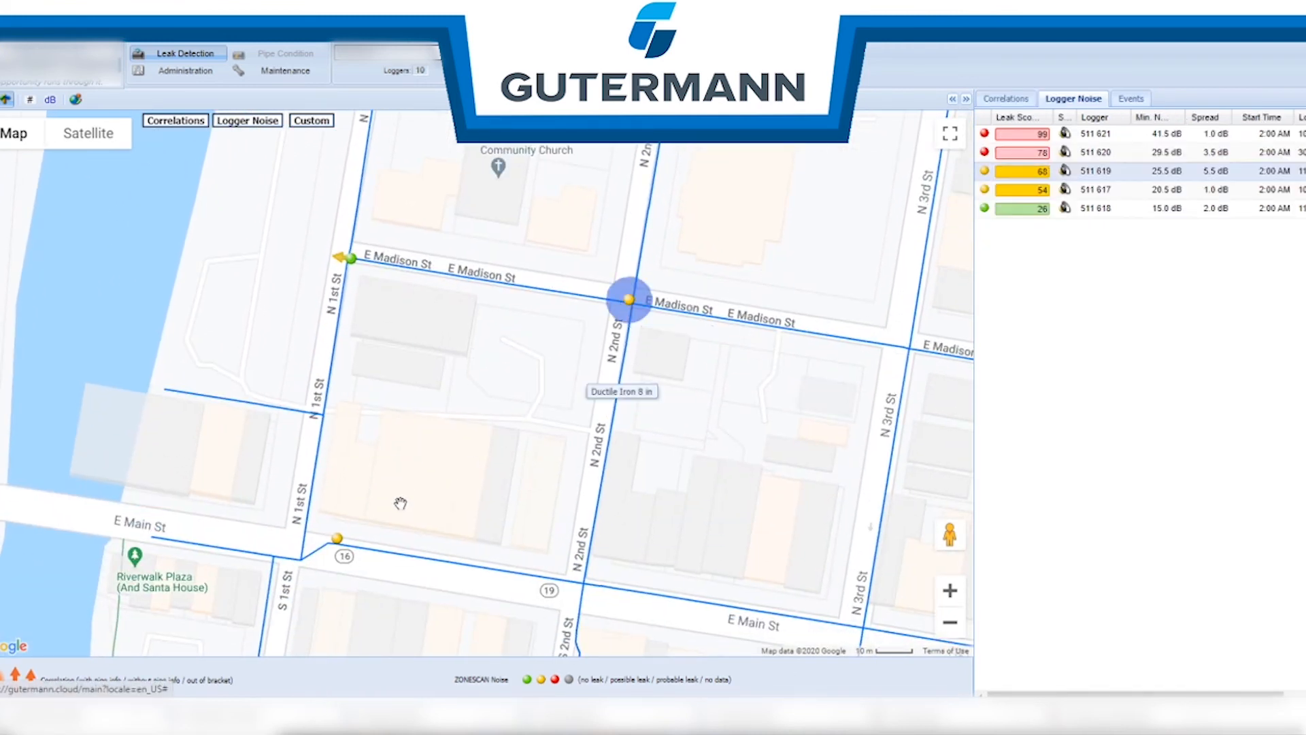
Inspect the 100% correlation at Jones St and N 1st St and the 50% correlation at Jones St and N 2nd St
left_click(337, 539)
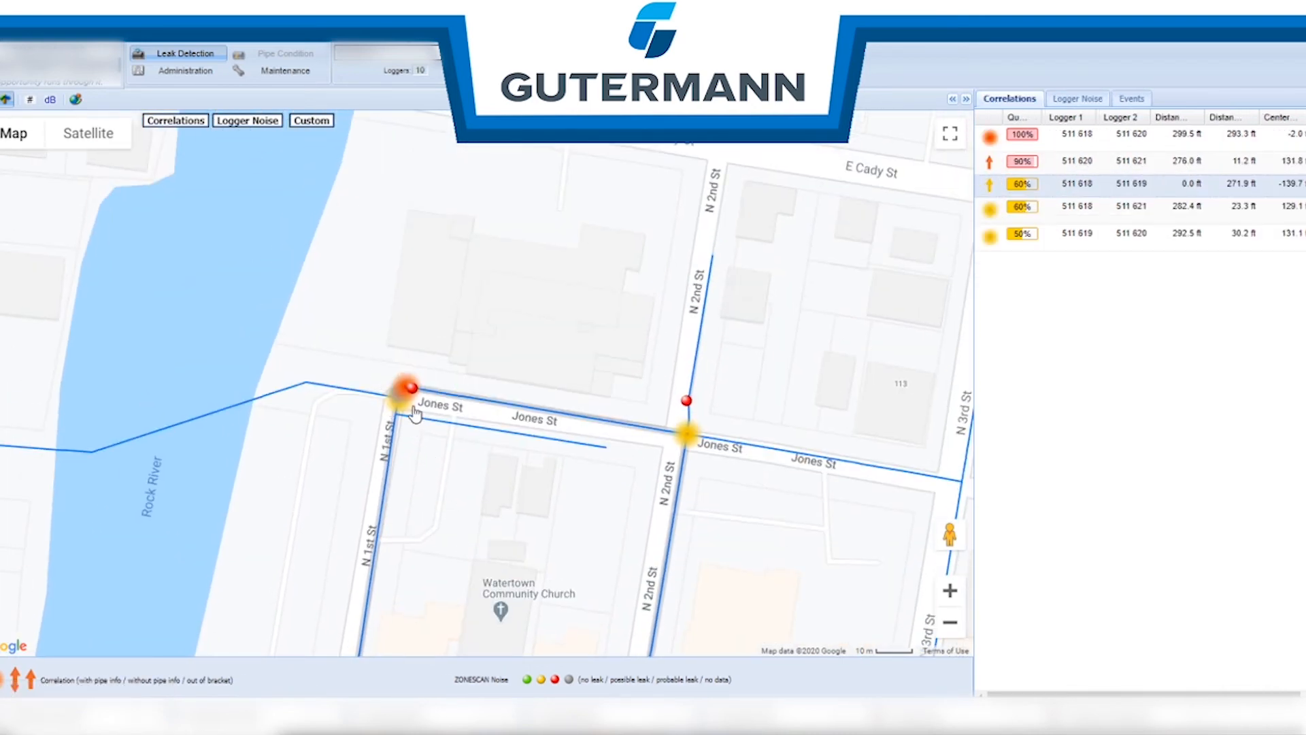
left_click(414, 407)
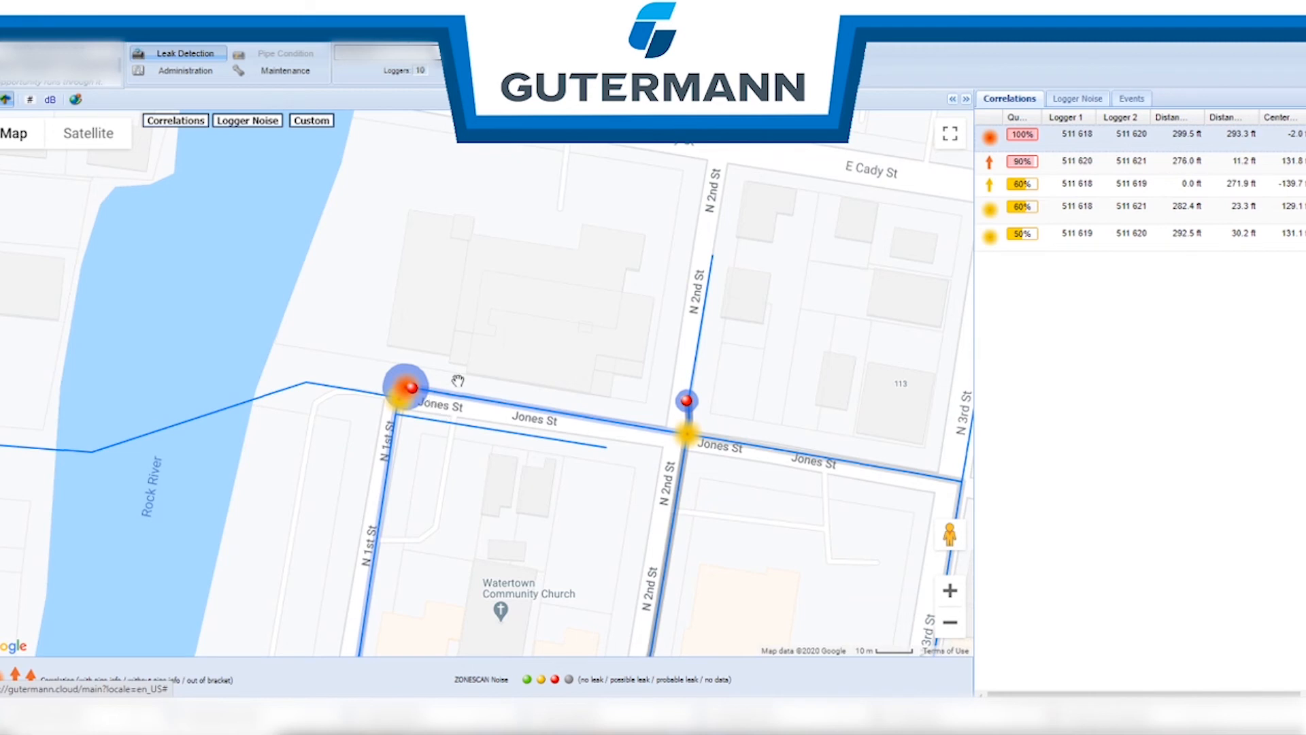
left_click(697, 445)
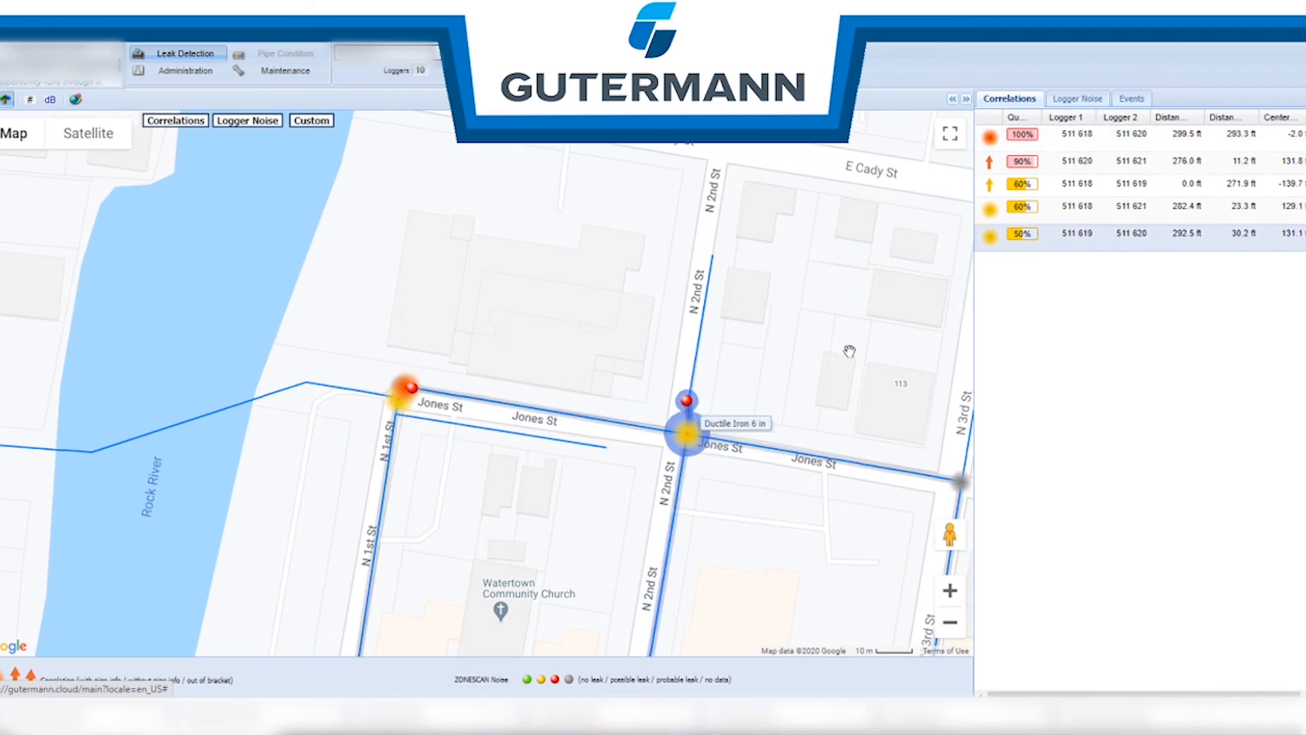
left_click_drag(850, 351, 810, 248)
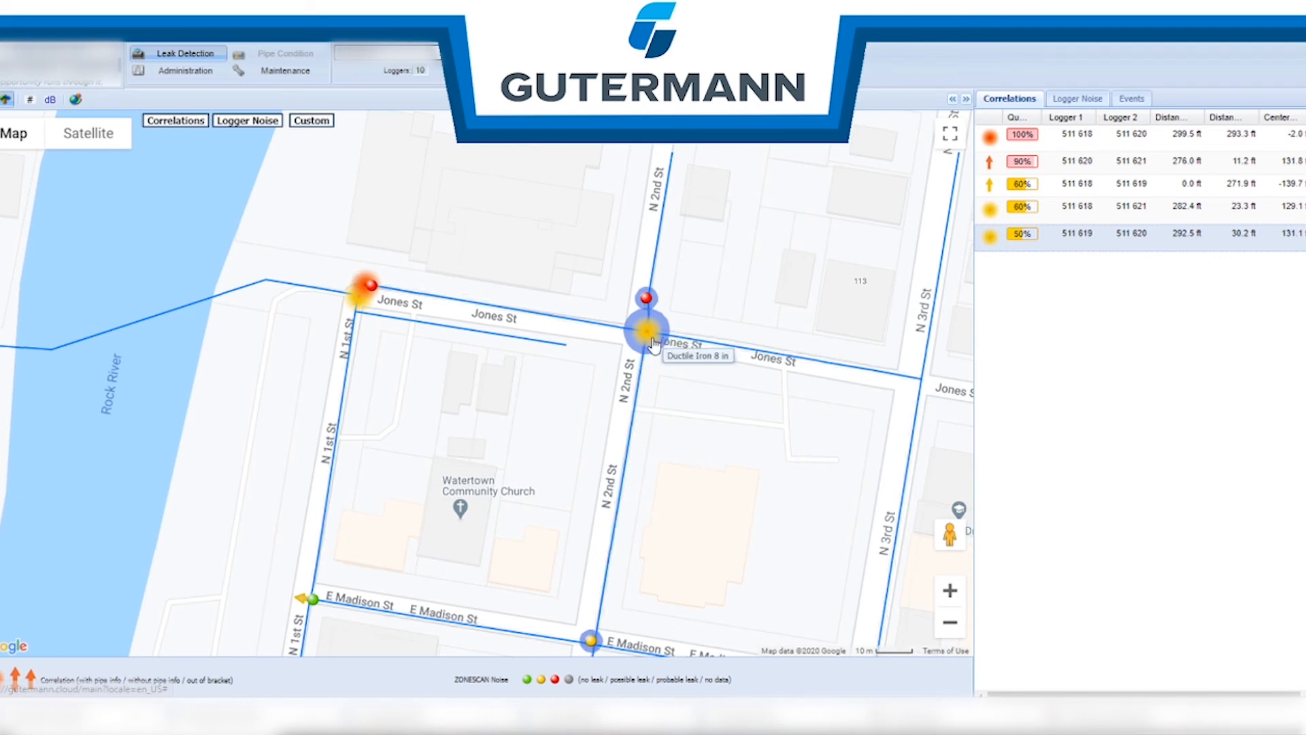
Examine the correlation cluster at the Jones St and N 1st St corner up close, following the pipe toward N 2nd St
mouse_move(920, 390)
left_mouse_down()
mouse_move(939, 412)
mouse_move(731, 406)
mouse_move(922, 488)
left_mouse_up()
scroll(411, 365, "up", 1)
scroll(408, 364, "up", 1)
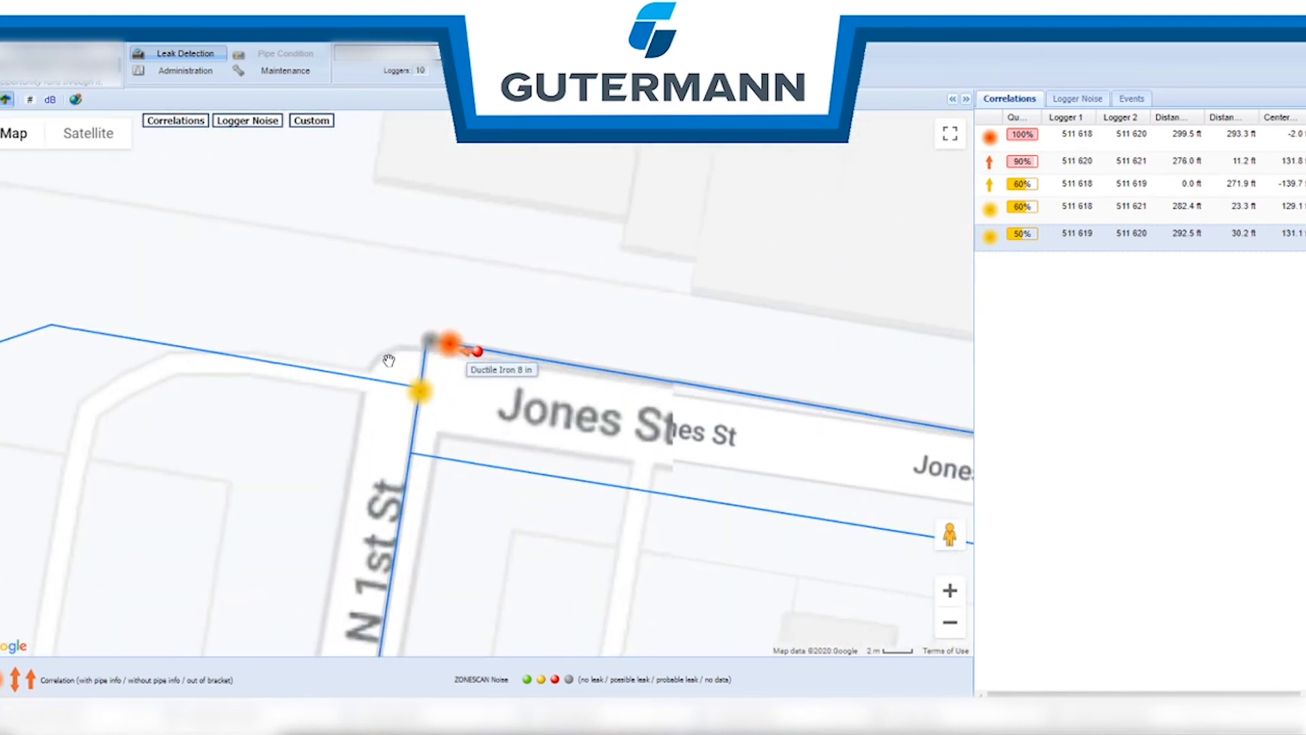
scroll(436, 364, "up", 1)
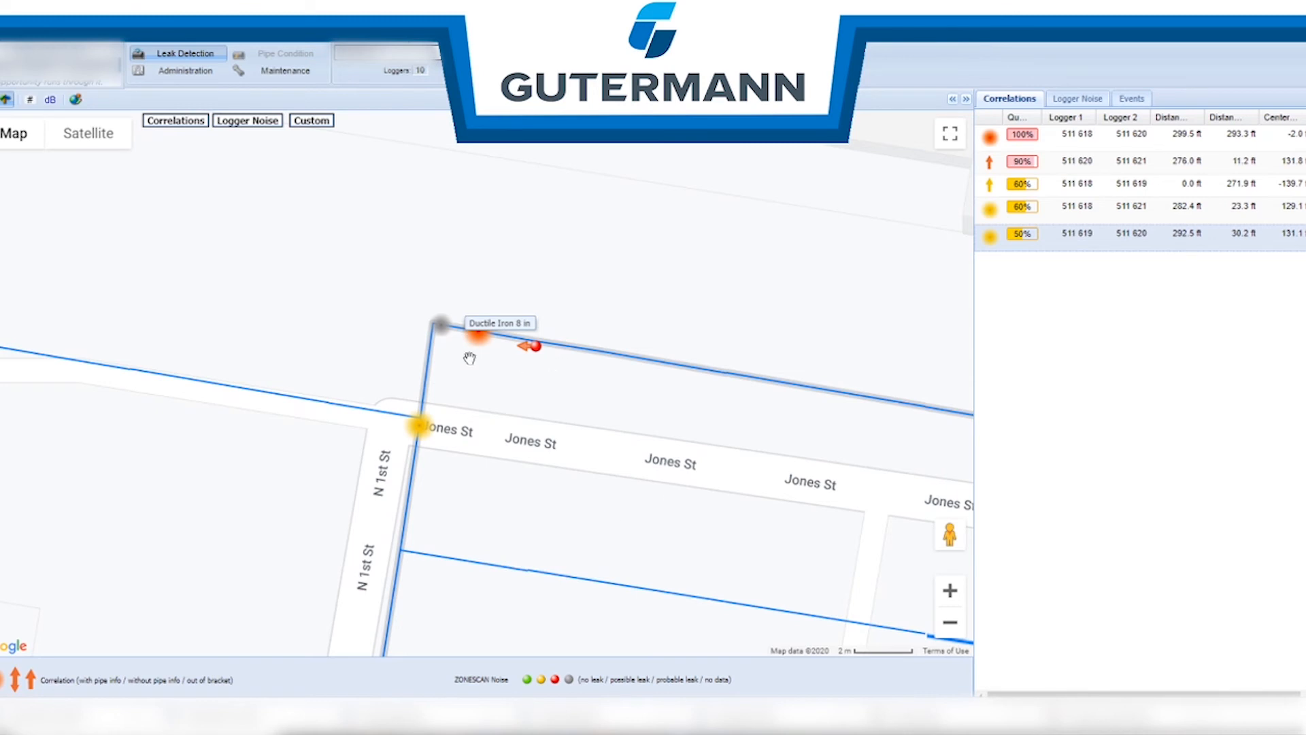
scroll(753, 536, "down", 1)
left_click_drag(737, 534, 387, 394)
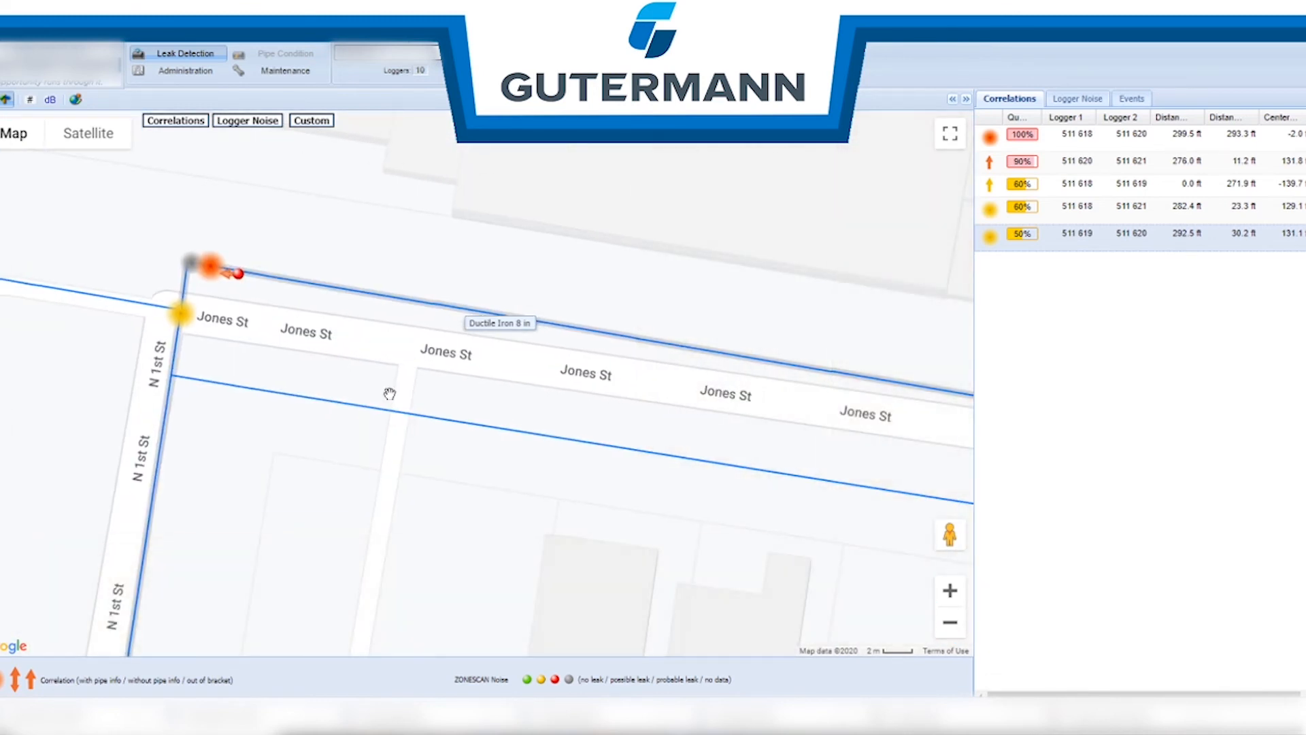
scroll(387, 394, "down", 2)
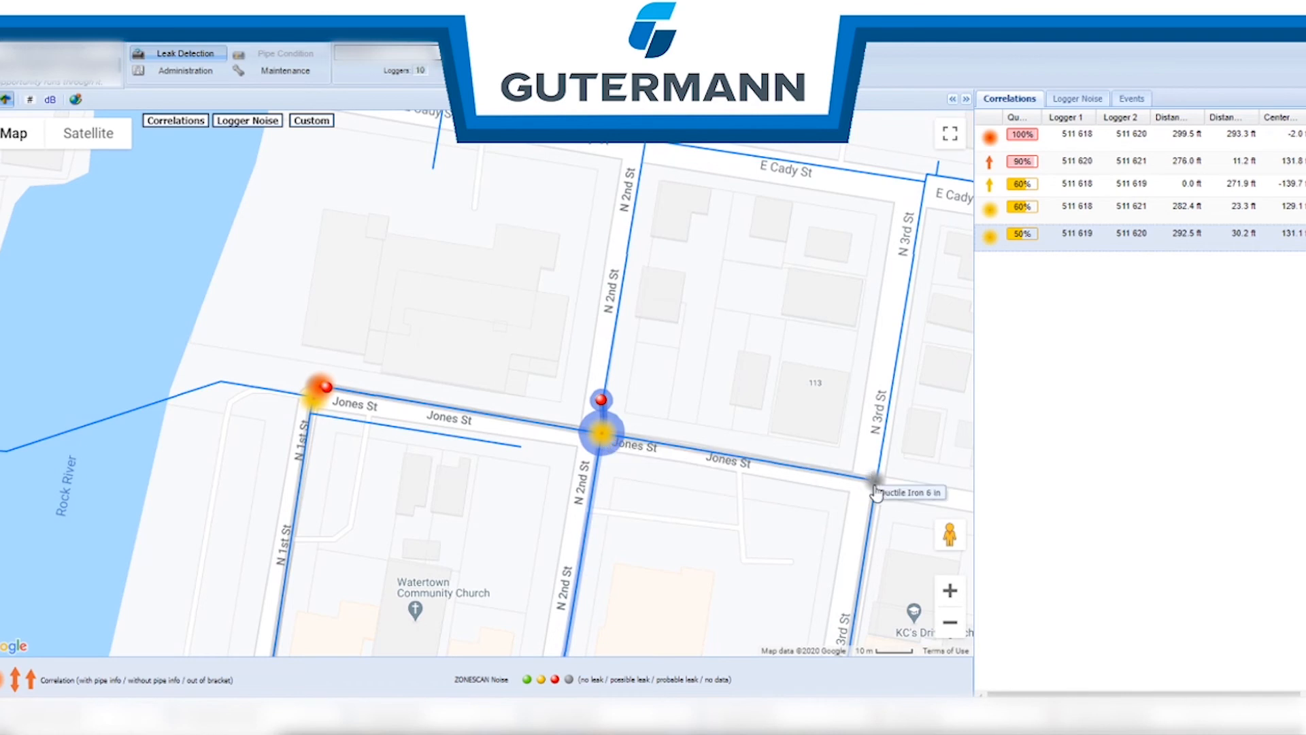
Select the out-of-bracket 60% correlation at E Madison St and N 1st St and trace its pipe run to the Jones St corner
mouse_move(738, 503)
left_mouse_down()
mouse_move(801, 501)
mouse_move(776, 494)
left_mouse_up()
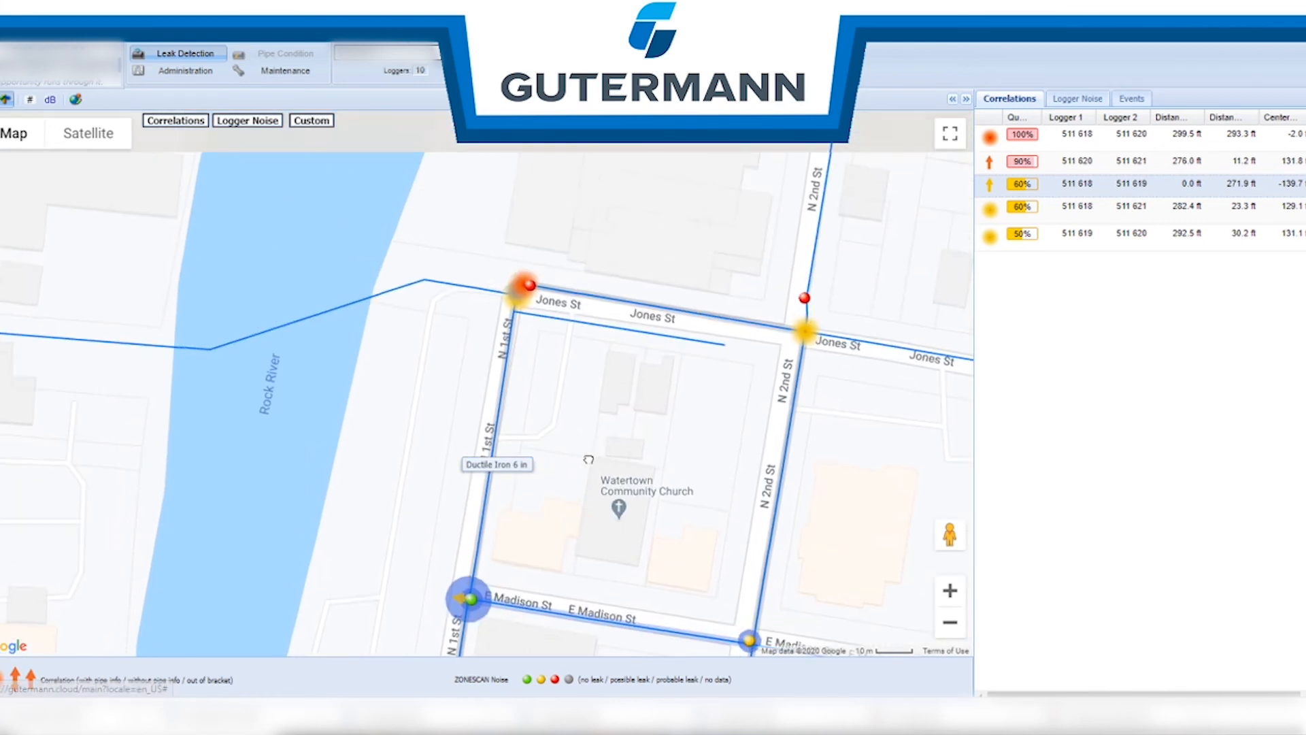
scroll(496, 274, "up", 1)
scroll(495, 274, "up", 2)
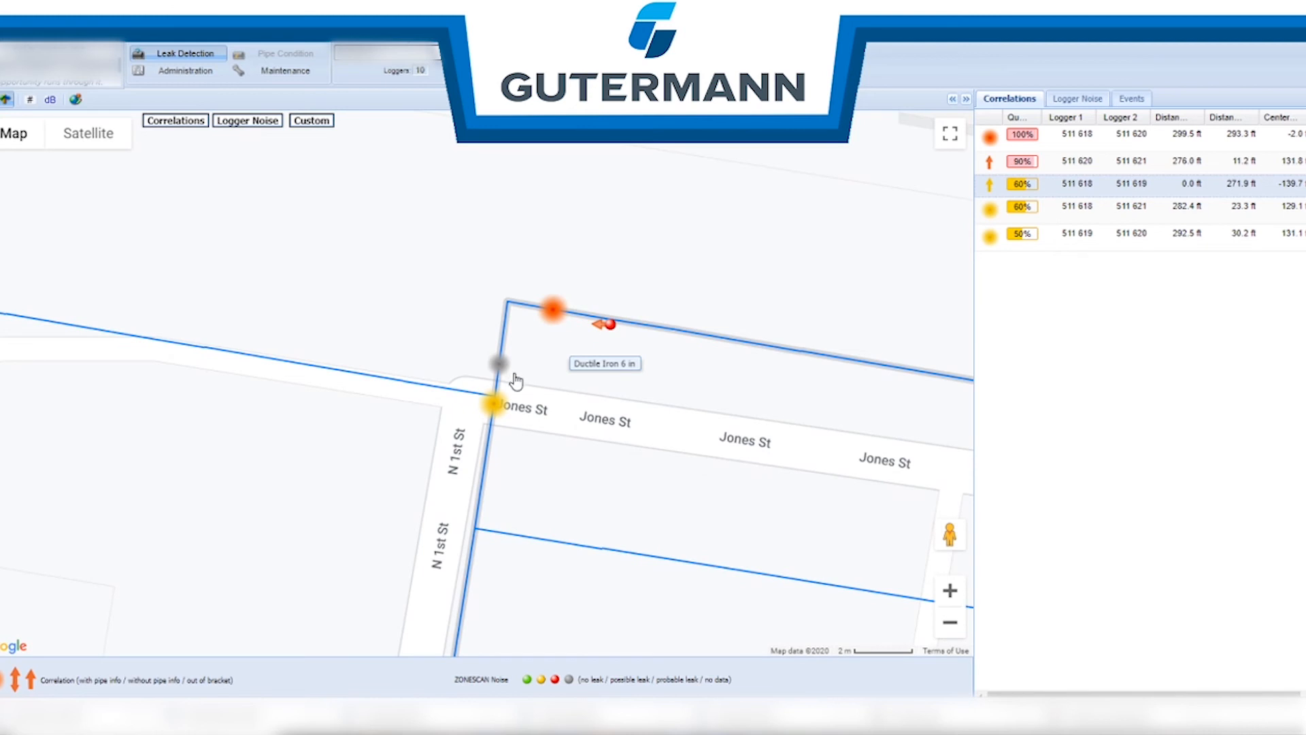
scroll(592, 536, "down", 1)
left_click_drag(621, 600, 583, 180)
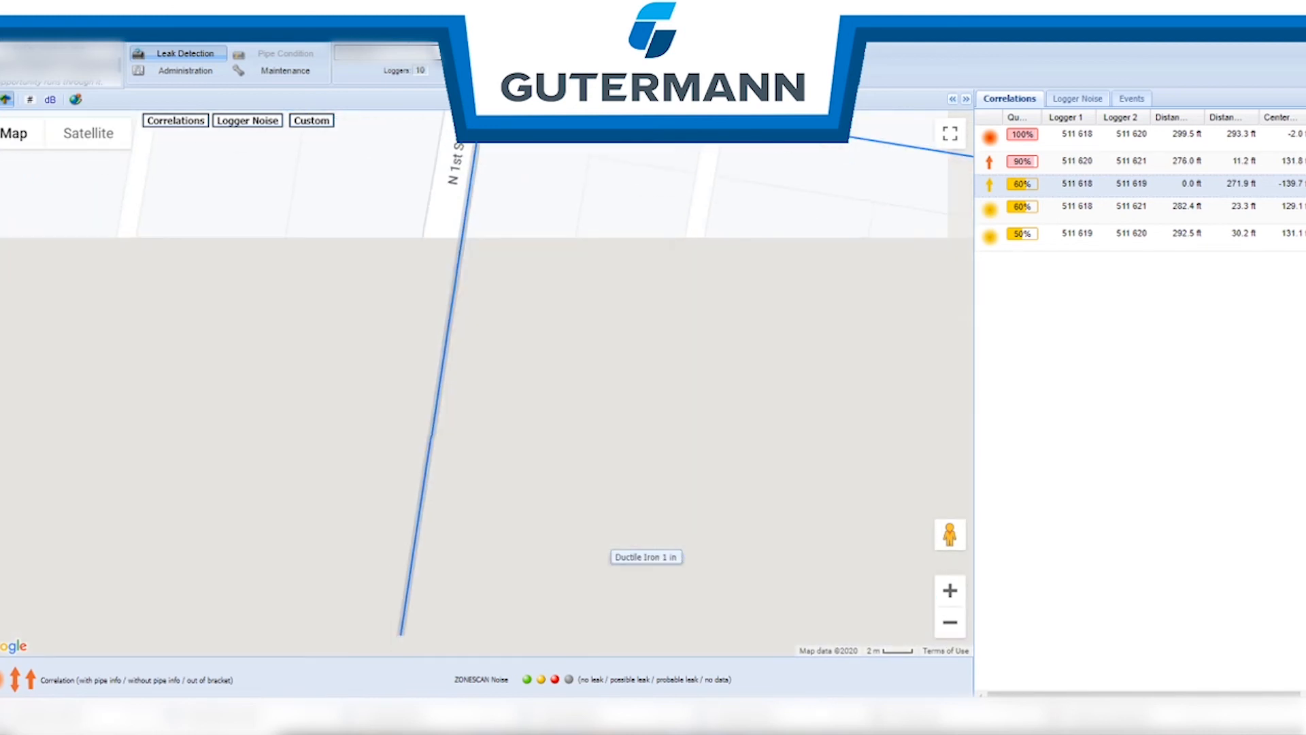
scroll(522, 512, "down", 3)
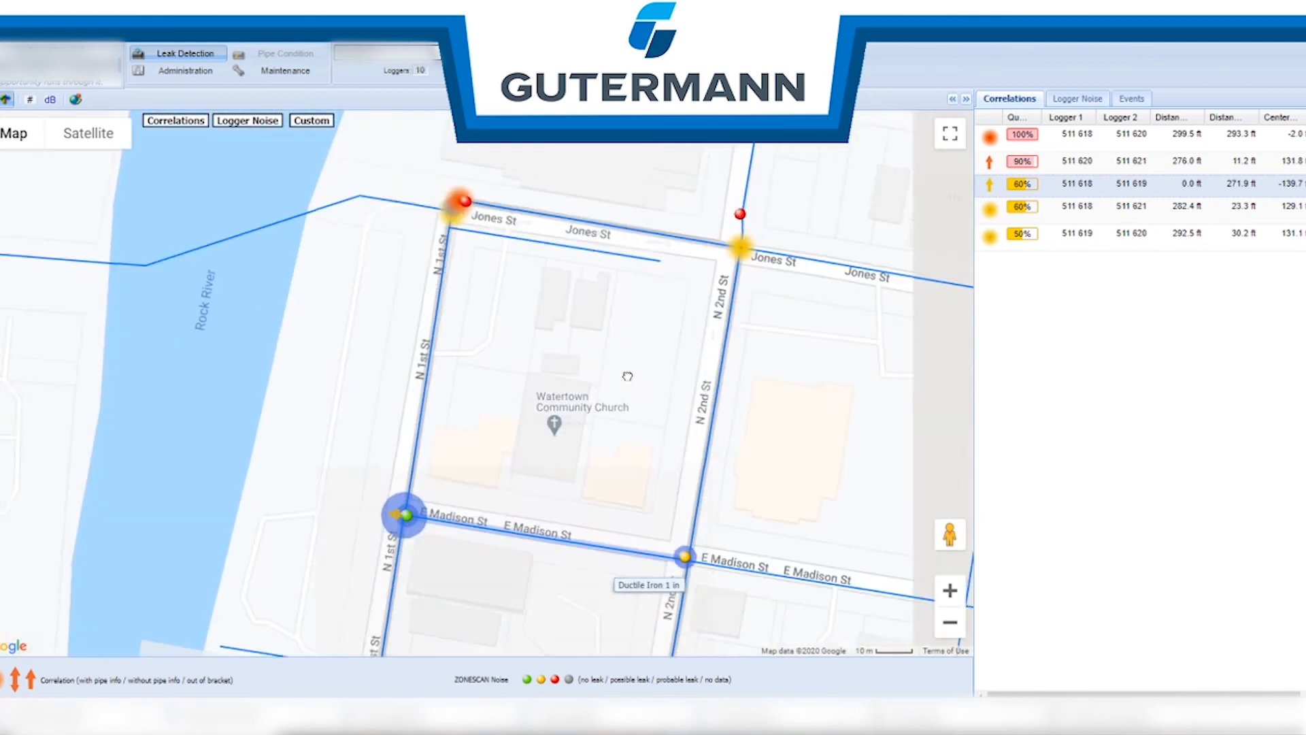
Compare the positions of the correlations and red loggers along Jones St between N 1st St and N 2nd St
left_click_drag(602, 342, 661, 643)
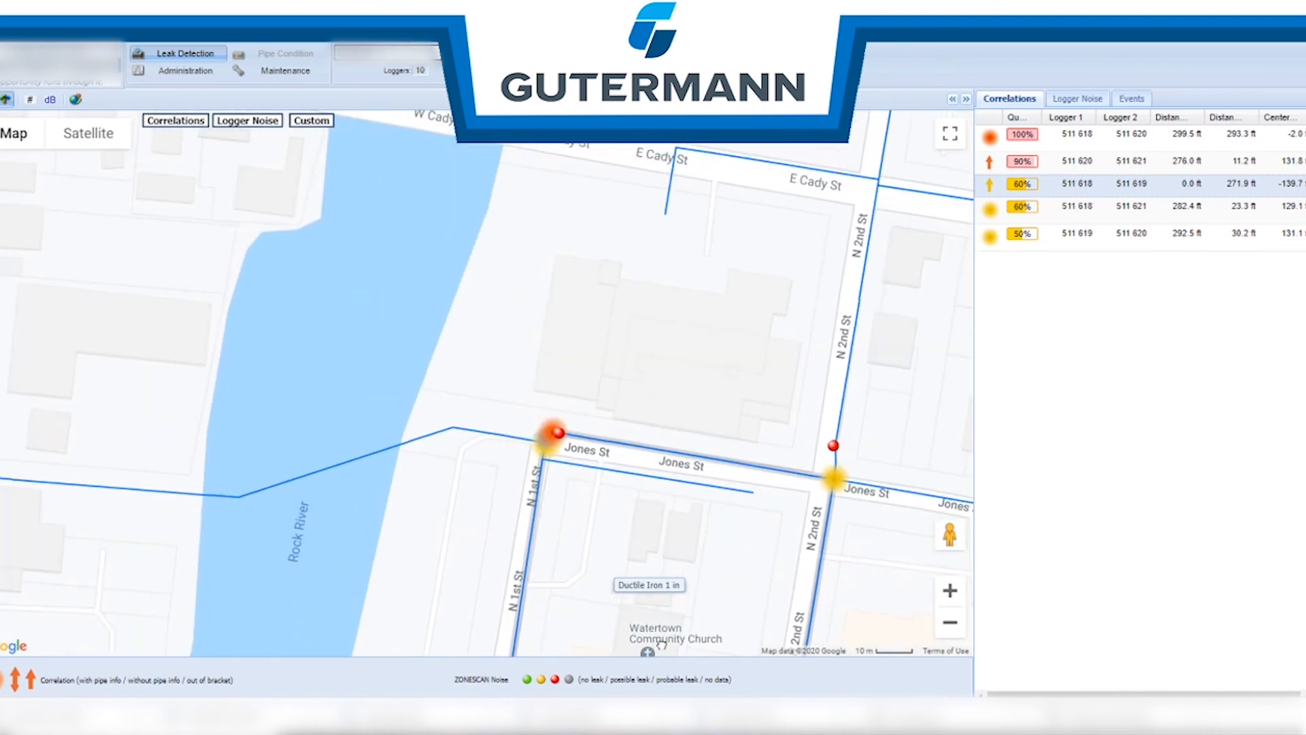
scroll(562, 491, "up", 3)
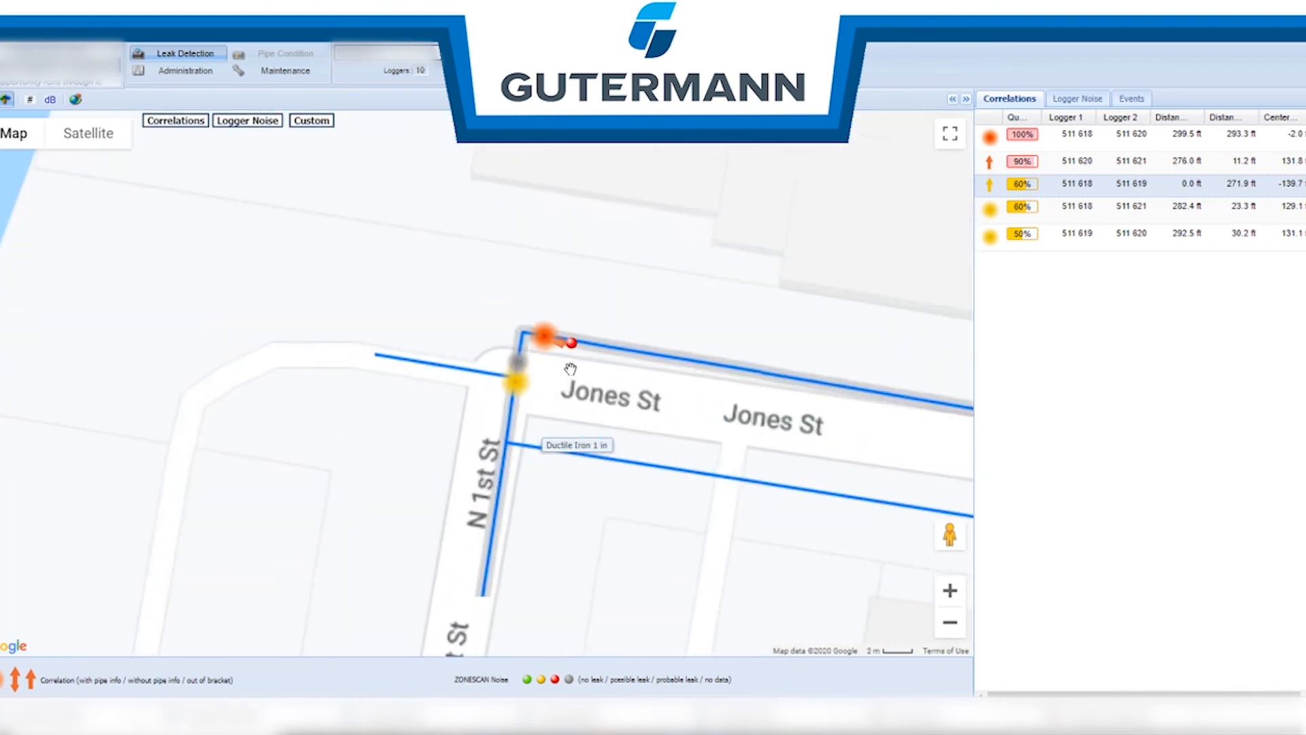
scroll(773, 458, "down", 1)
left_click_drag(772, 459, 485, 461)
mouse_move(718, 578)
left_mouse_down()
mouse_move(539, 537)
mouse_move(439, 533)
mouse_move(333, 494)
left_mouse_up()
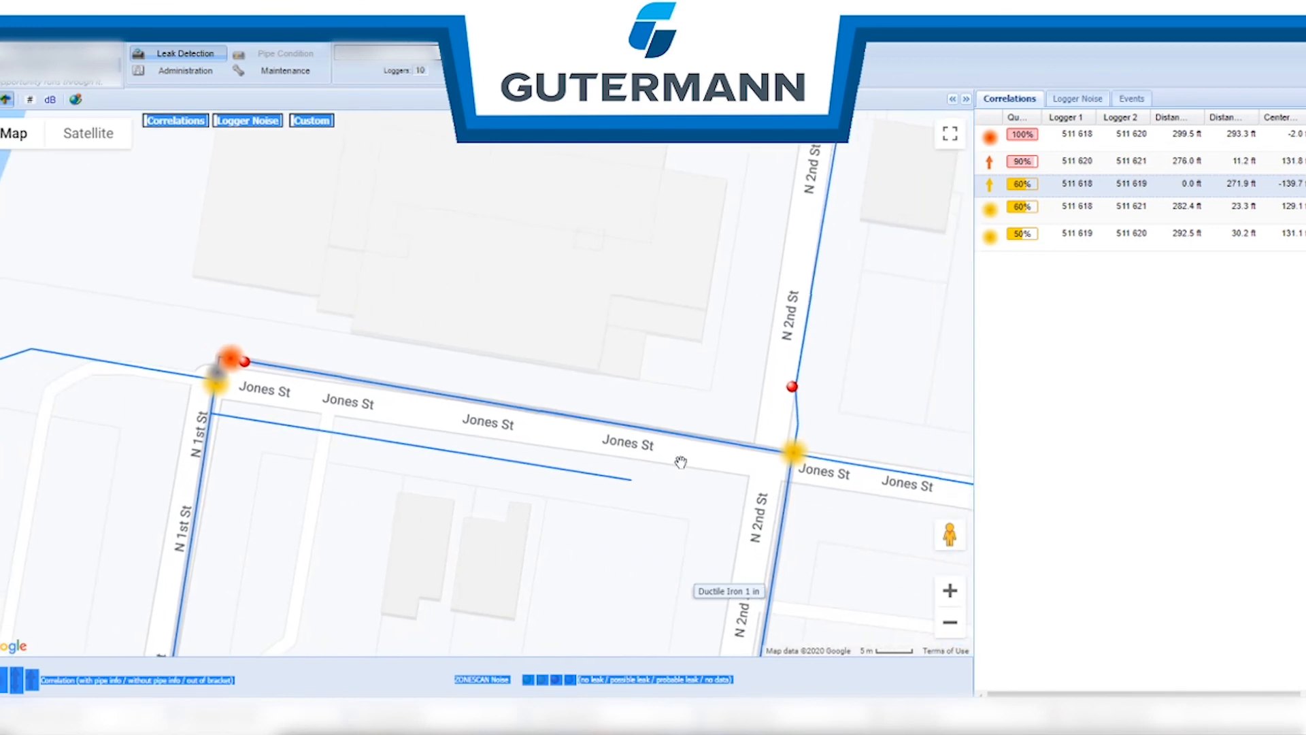
left_click(798, 387)
mouse_move(799, 390)
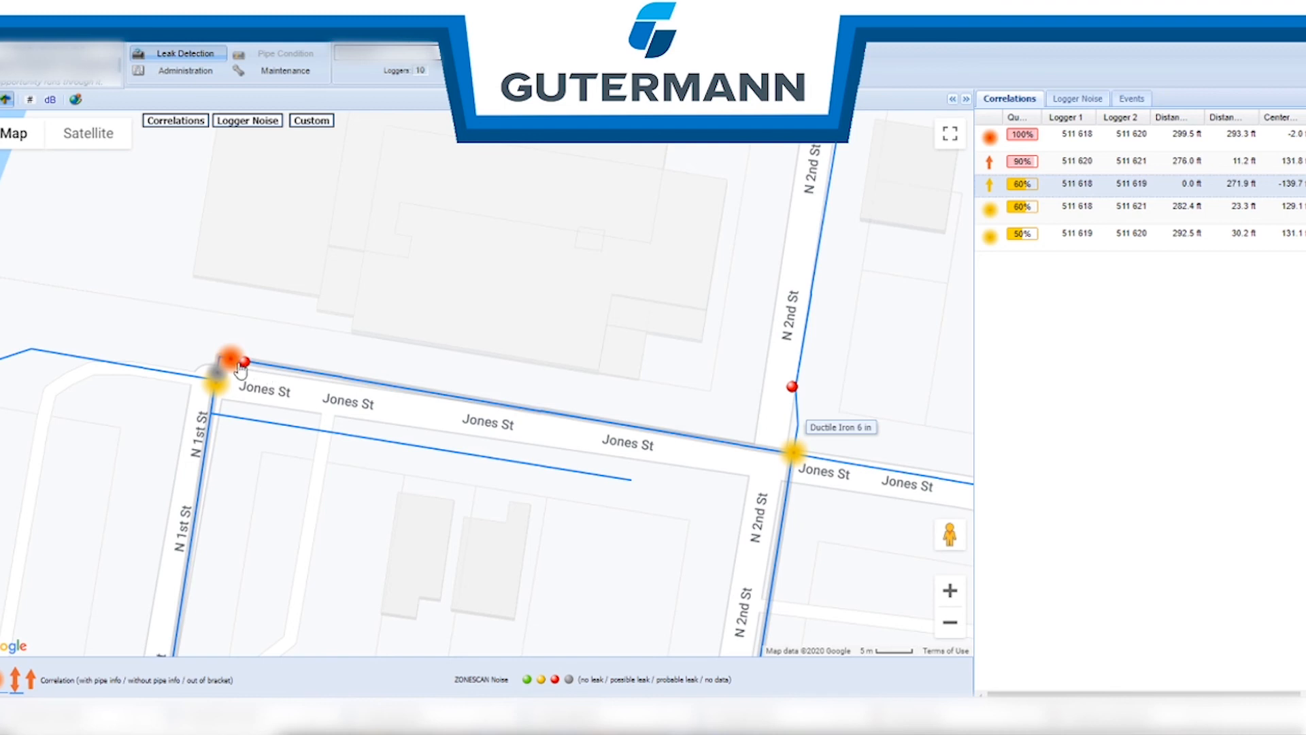
Explore Street View from N 2nd St along Jones St to the fire department and return to the map
left_click_drag(949, 533, 765, 438)
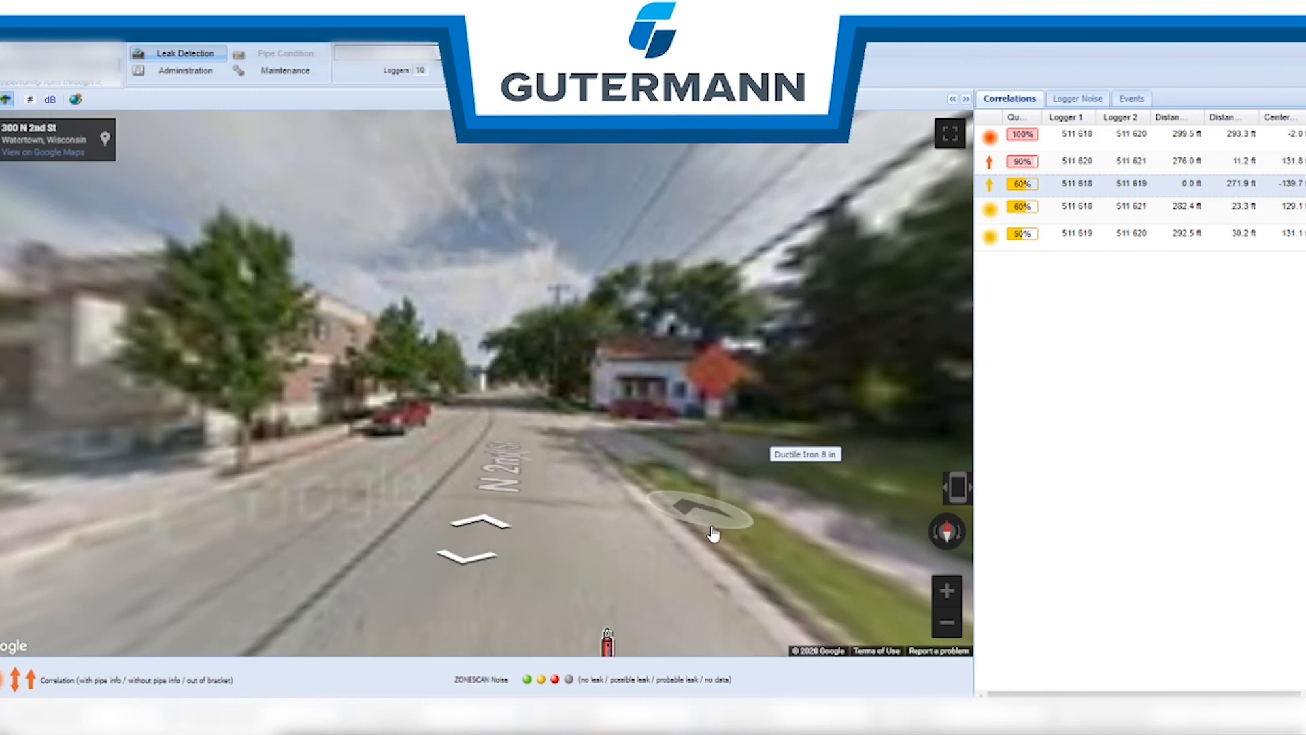
left_click(712, 534)
left_click(213, 380)
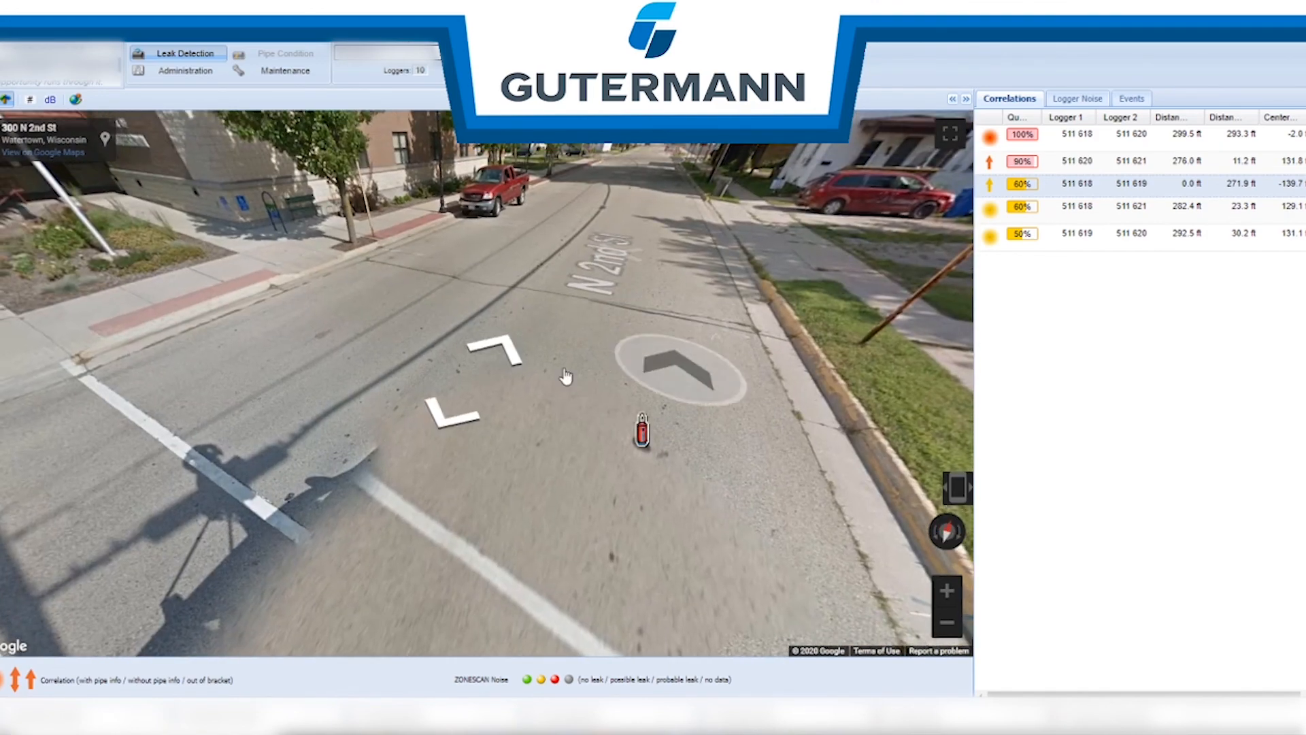
left_click(721, 367)
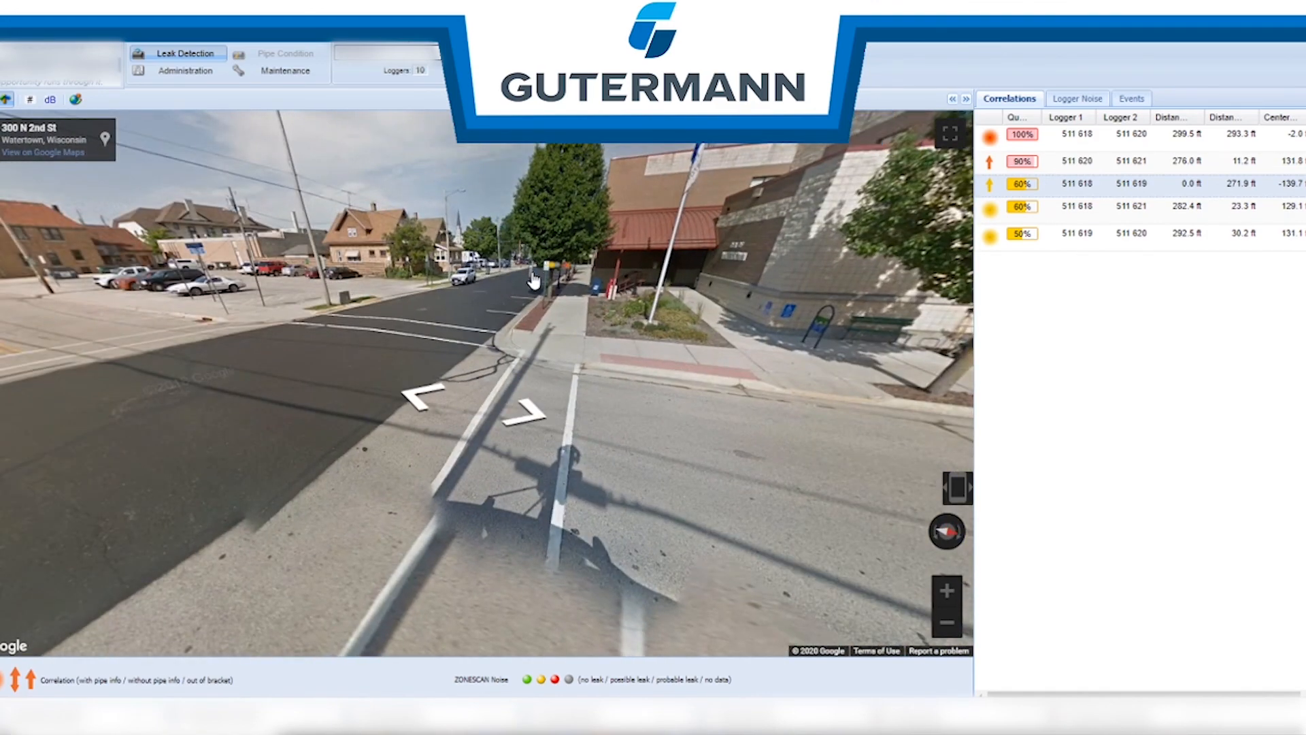
left_click(535, 277)
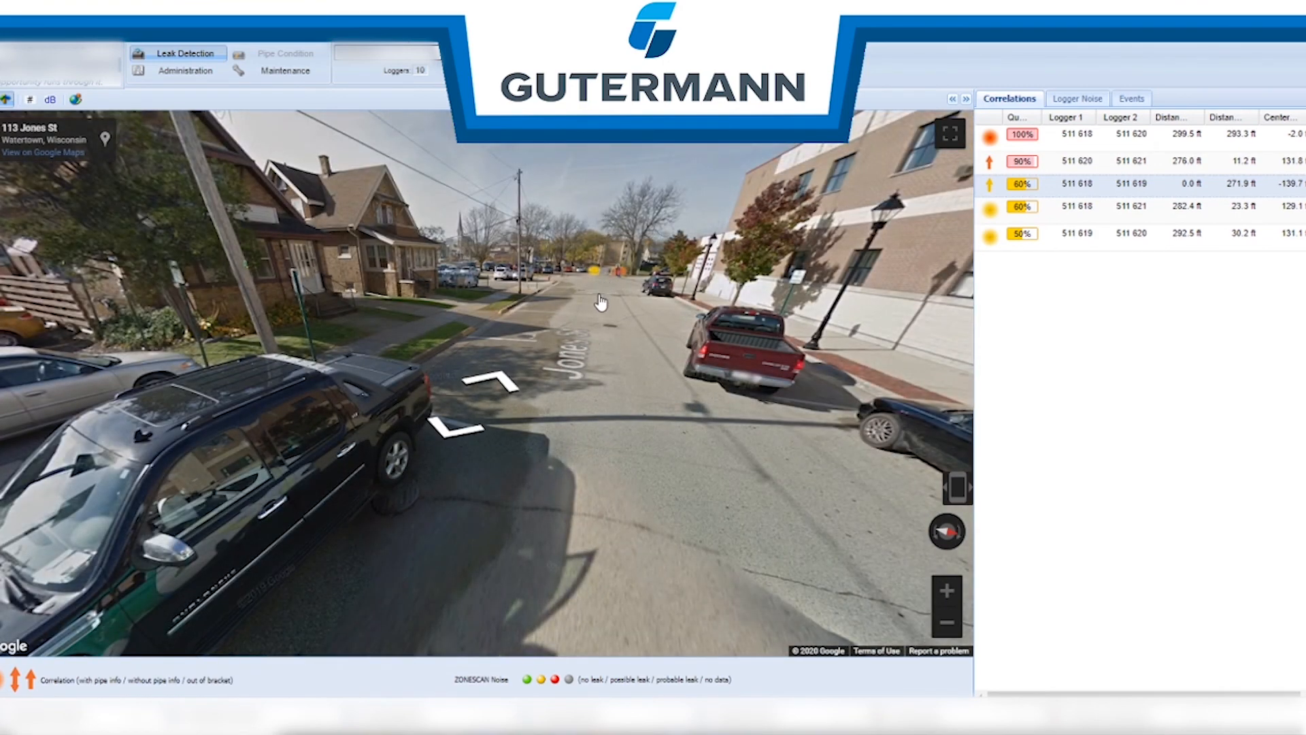
left_click(592, 291)
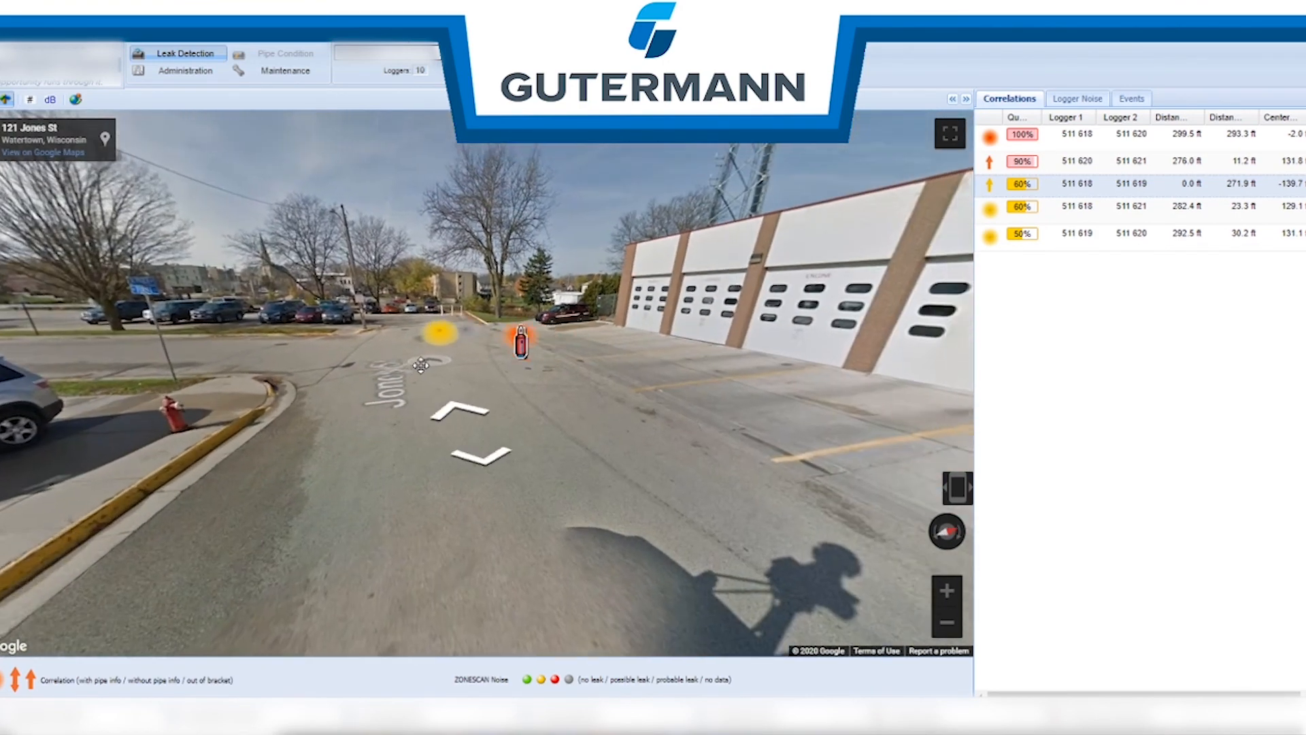
left_click_drag(420, 366, 262, 364)
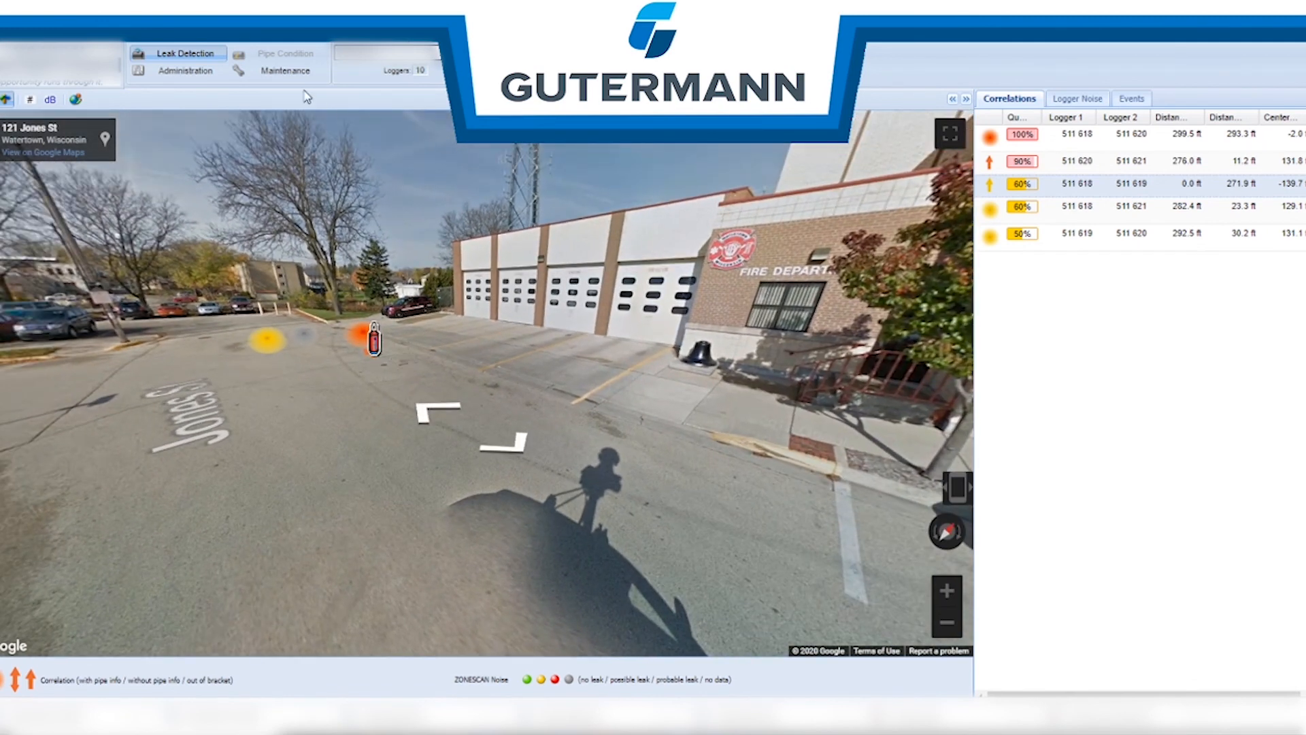
left_click(1, 139)
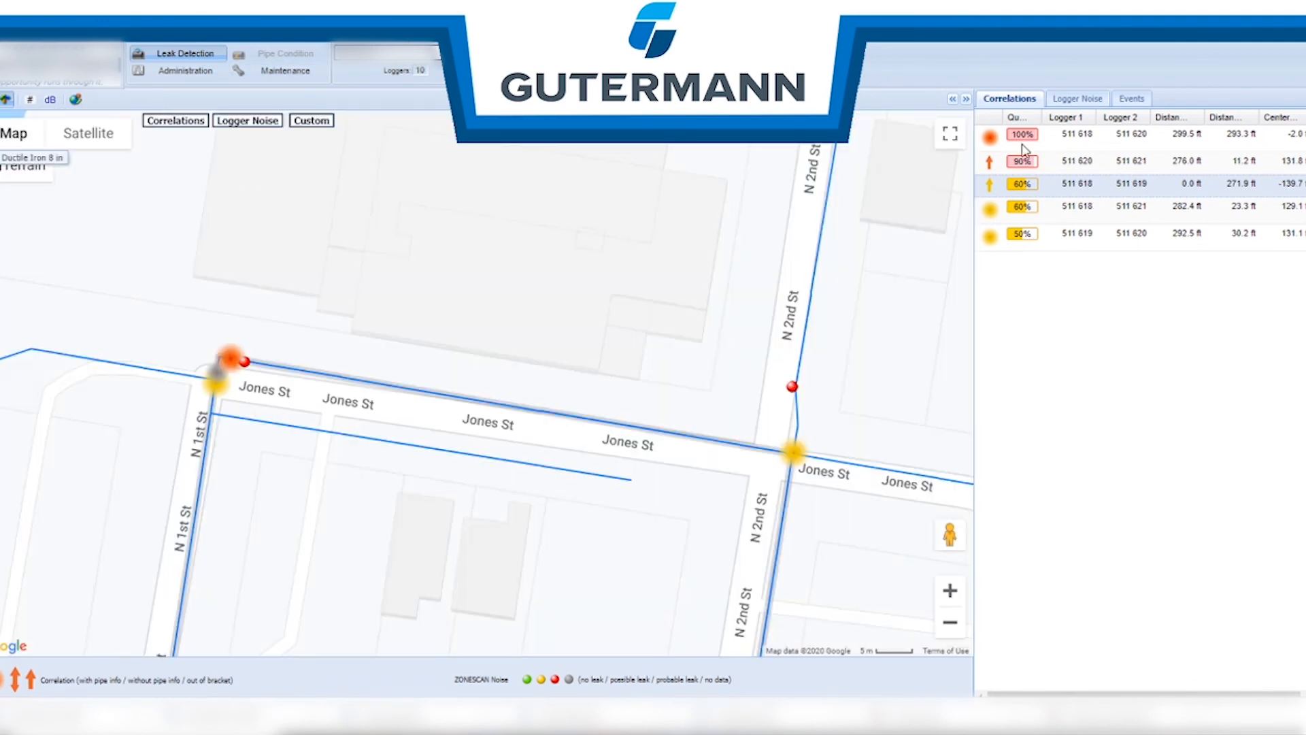
Show the logger noise list and locate loggers 511 620, 511 621 and 511 618 to compare their positions on the map
left_click(1074, 98)
left_click(1092, 155)
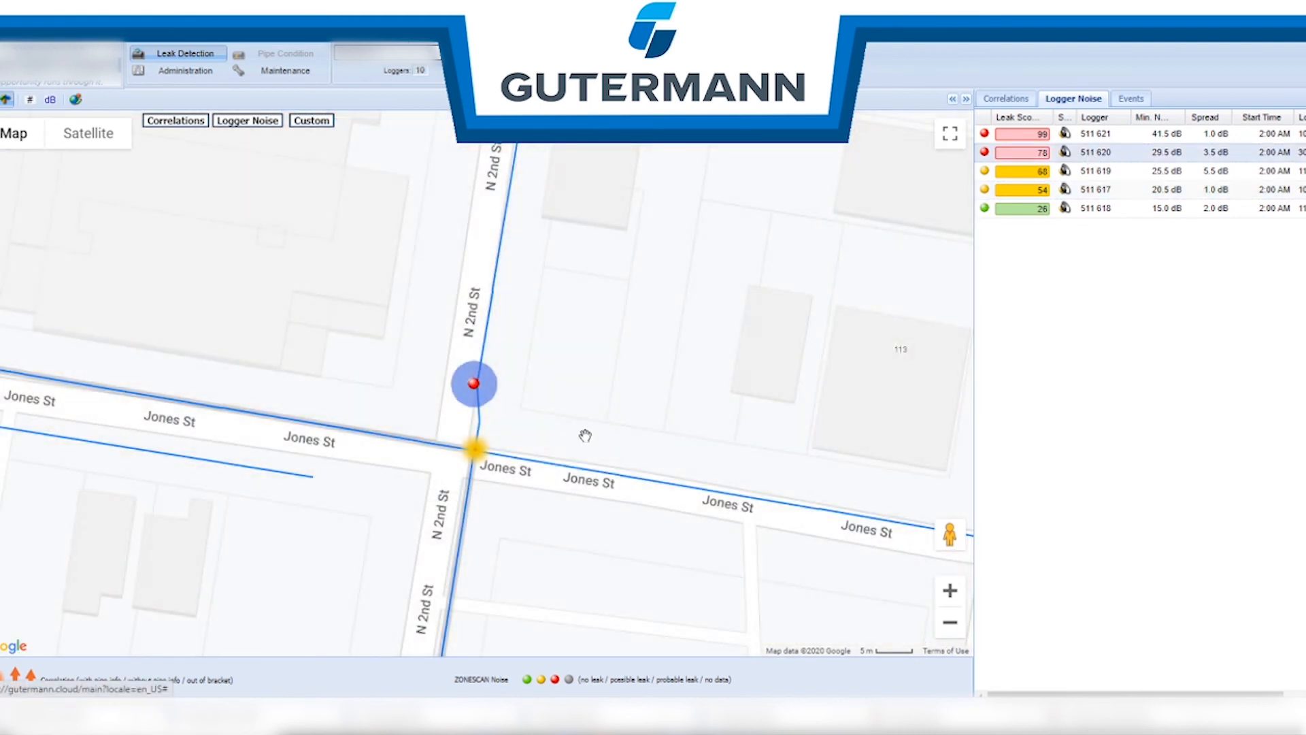
left_click(1016, 136)
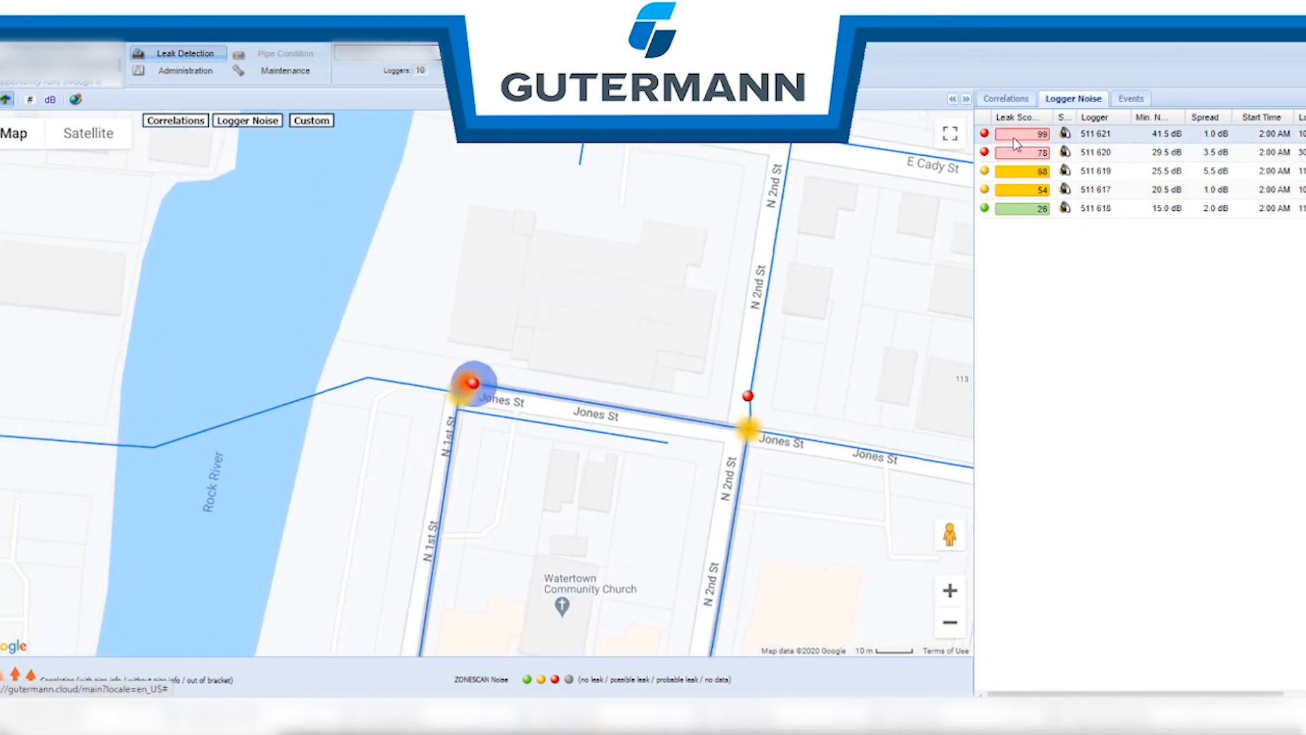
left_click(1095, 208)
left_click_drag(766, 519, 765, 275)
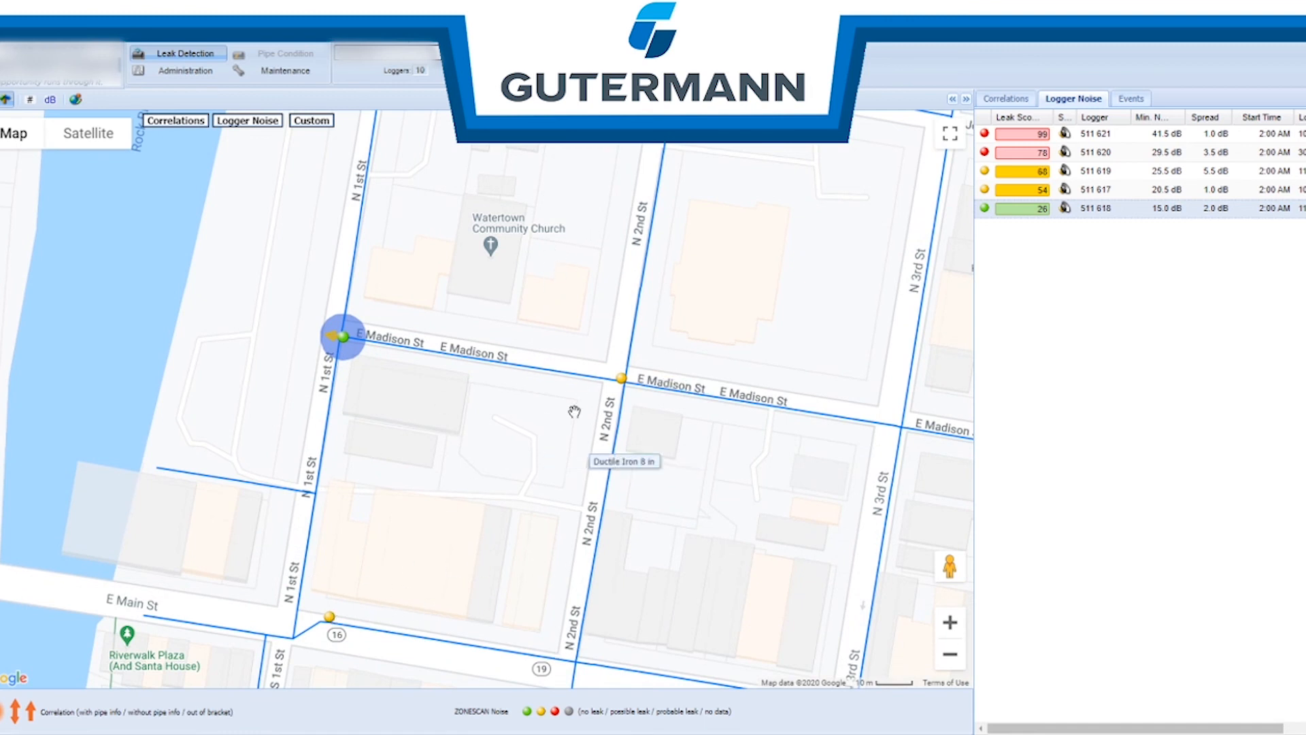
left_click_drag(769, 298, 764, 496)
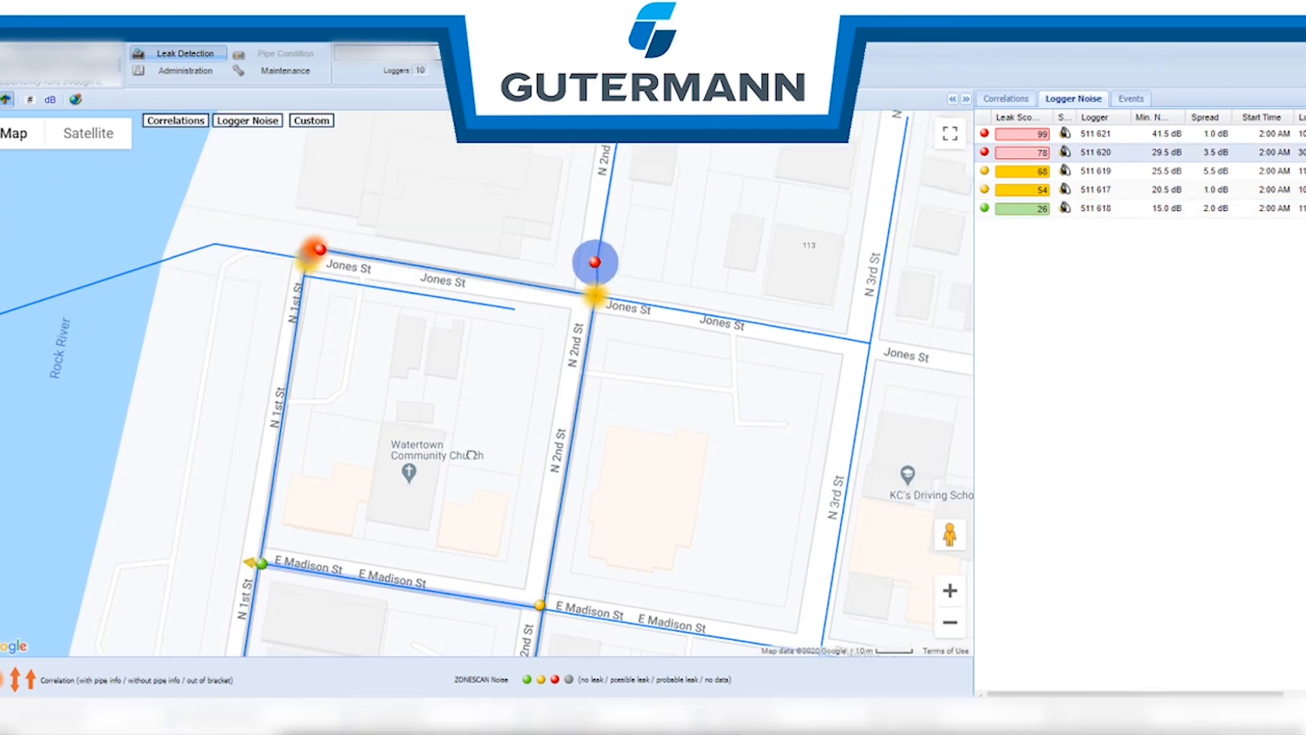
mouse_move(472, 455)
left_mouse_down()
mouse_move(495, 490)
mouse_move(491, 469)
left_mouse_up()
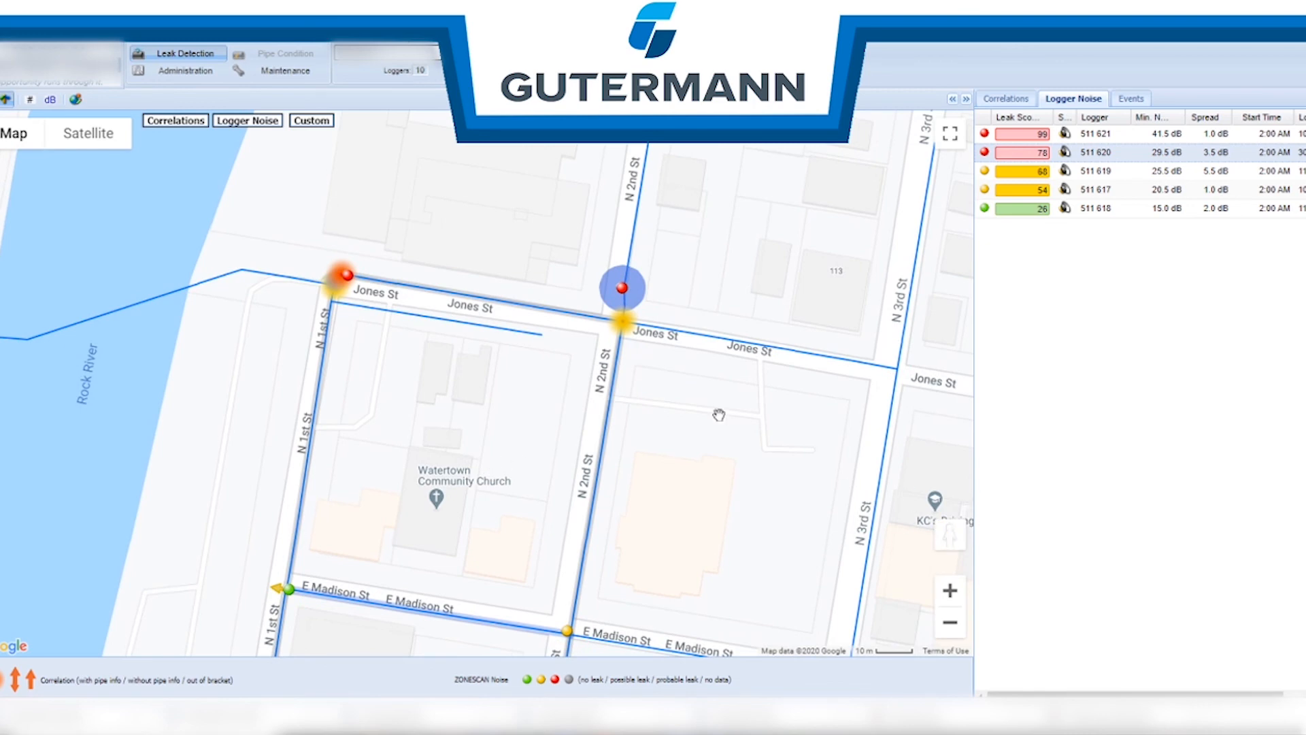